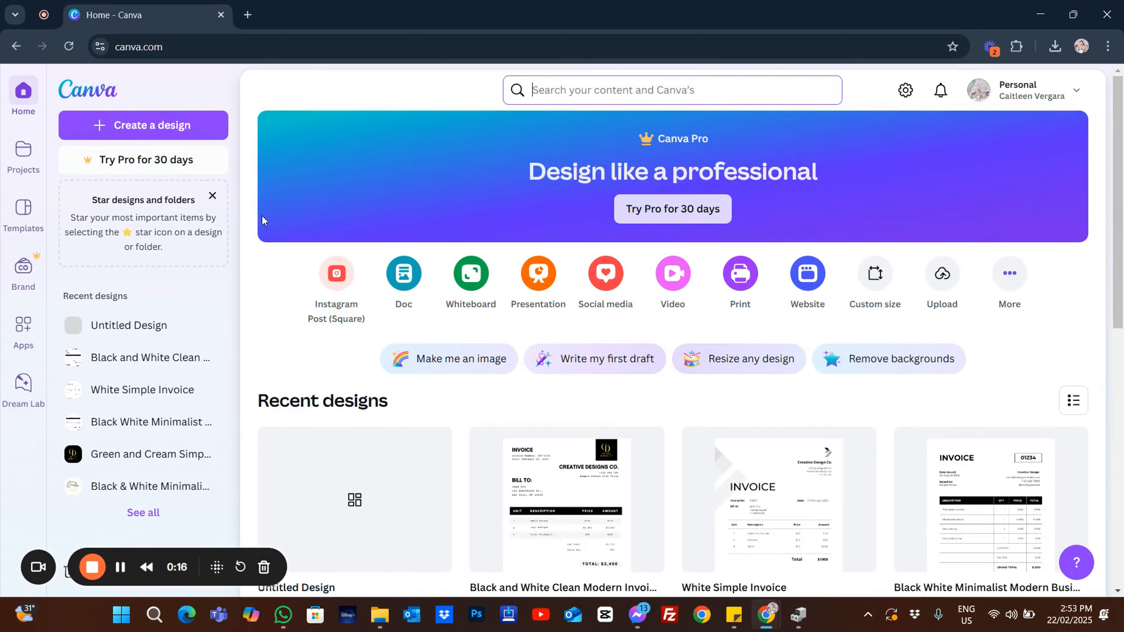
Create a new blank Video (1080p) design at 1920 × 1080 px, finding the format by searching for "Video".
click(135, 133)
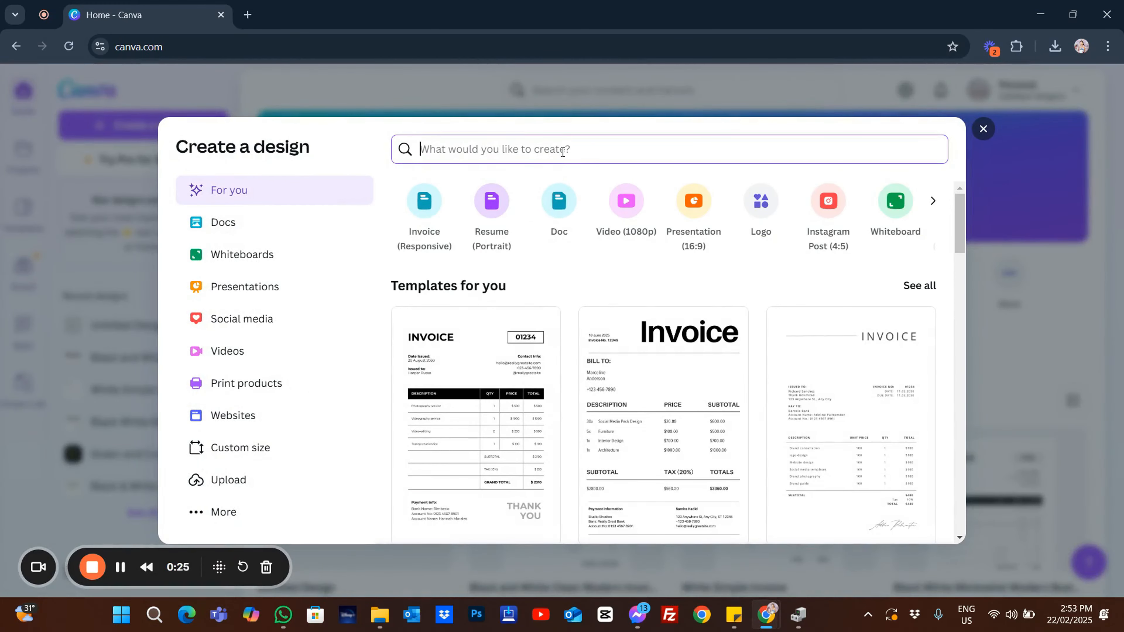
key(Caps_Lock)
text(V)
key(Caps_Lock)
text(ideo)
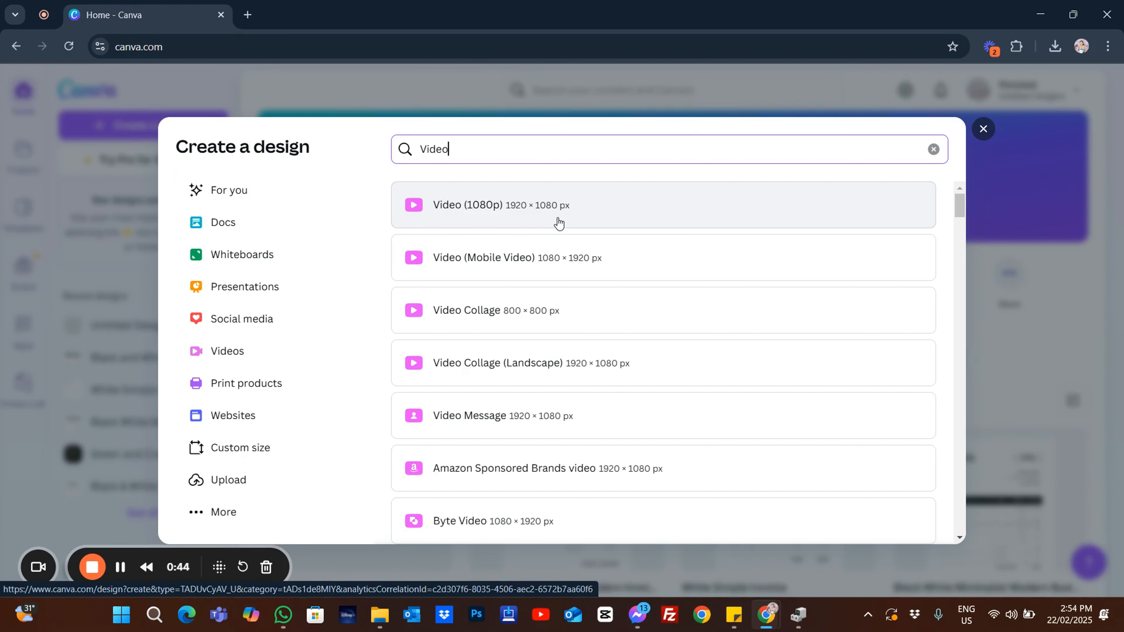
click(541, 219)
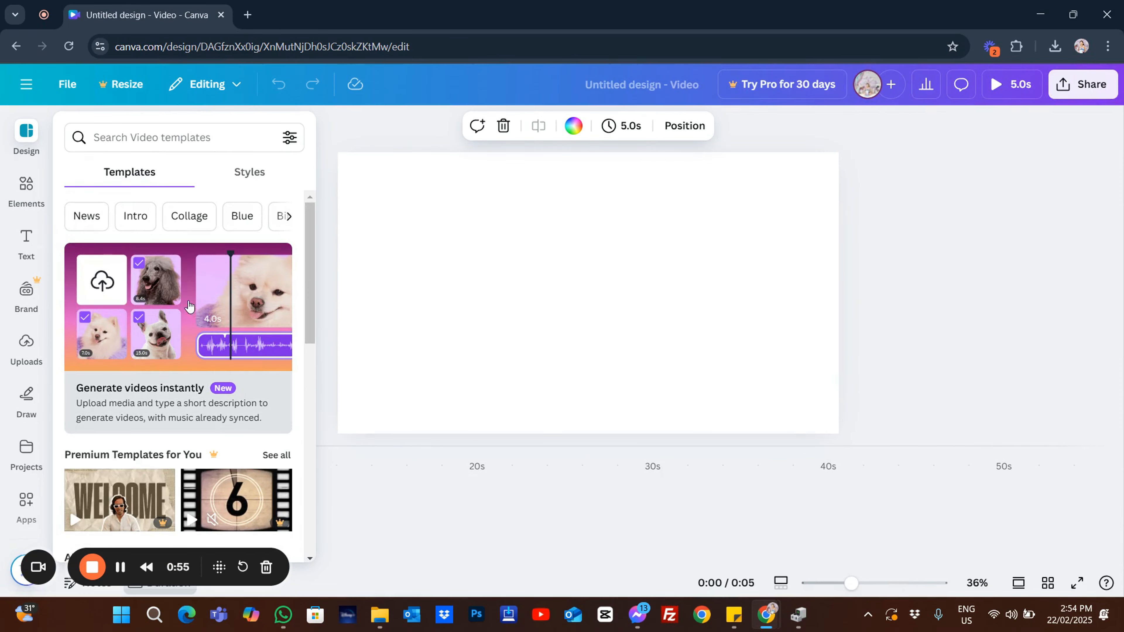
Upload the three MP4 files from the Sample Video folder to the design's uploads.
click(29, 360)
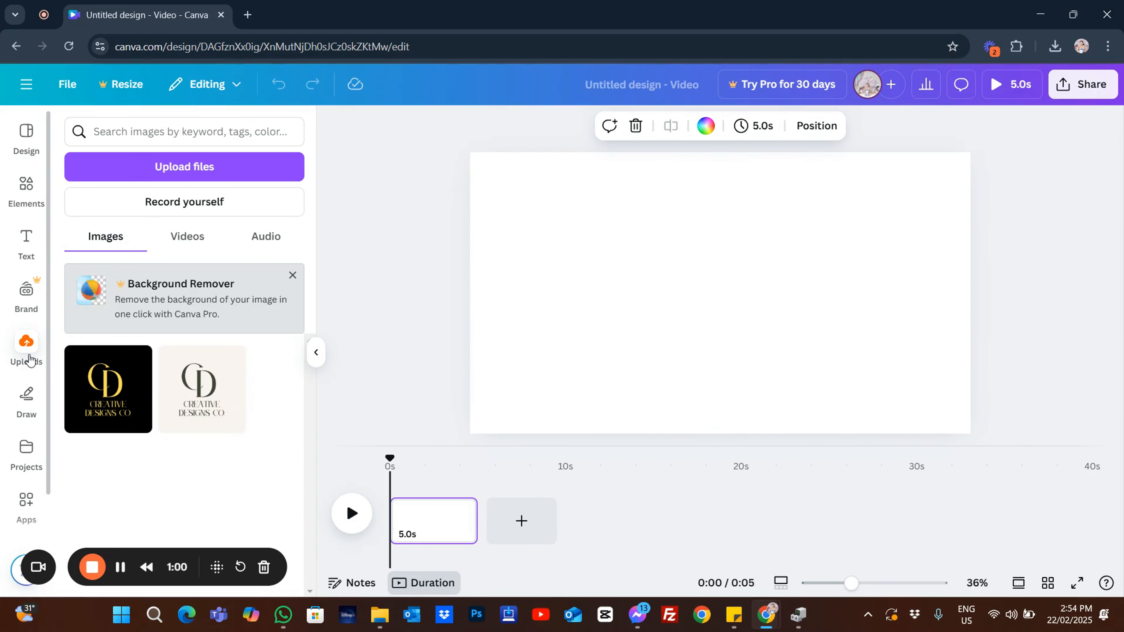
click(170, 170)
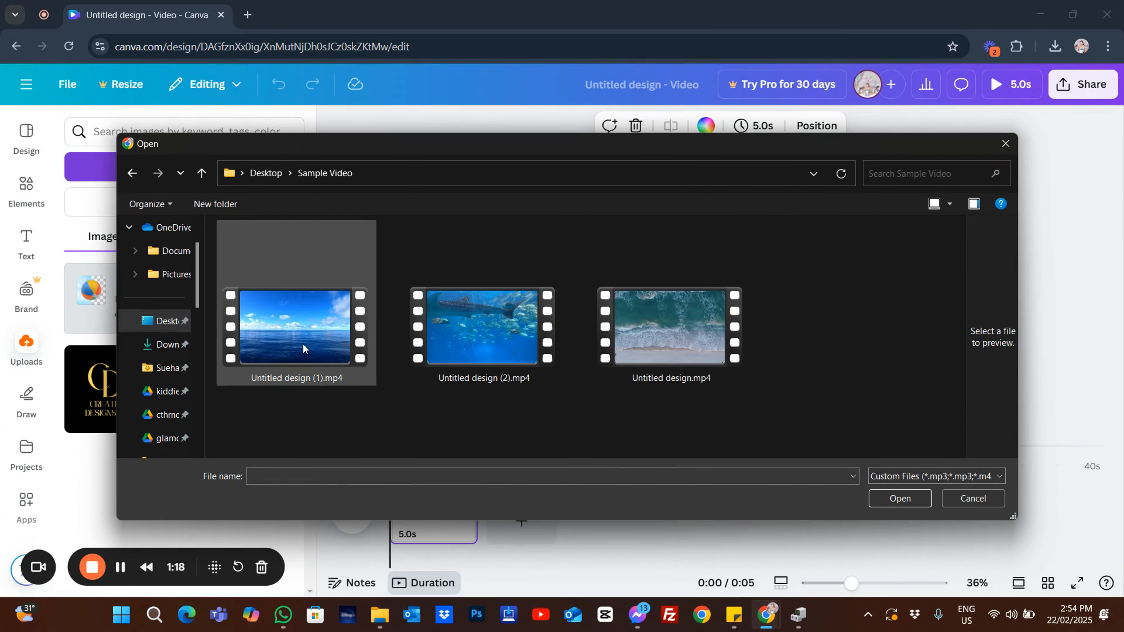
click(303, 349)
shift+click(633, 361)
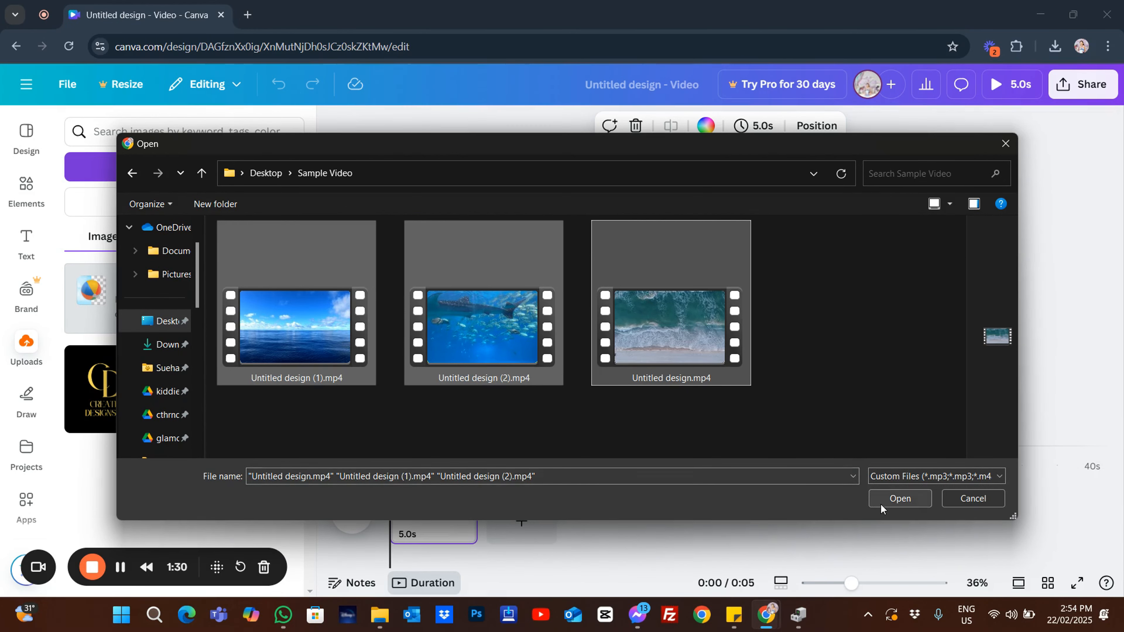
click(885, 500)
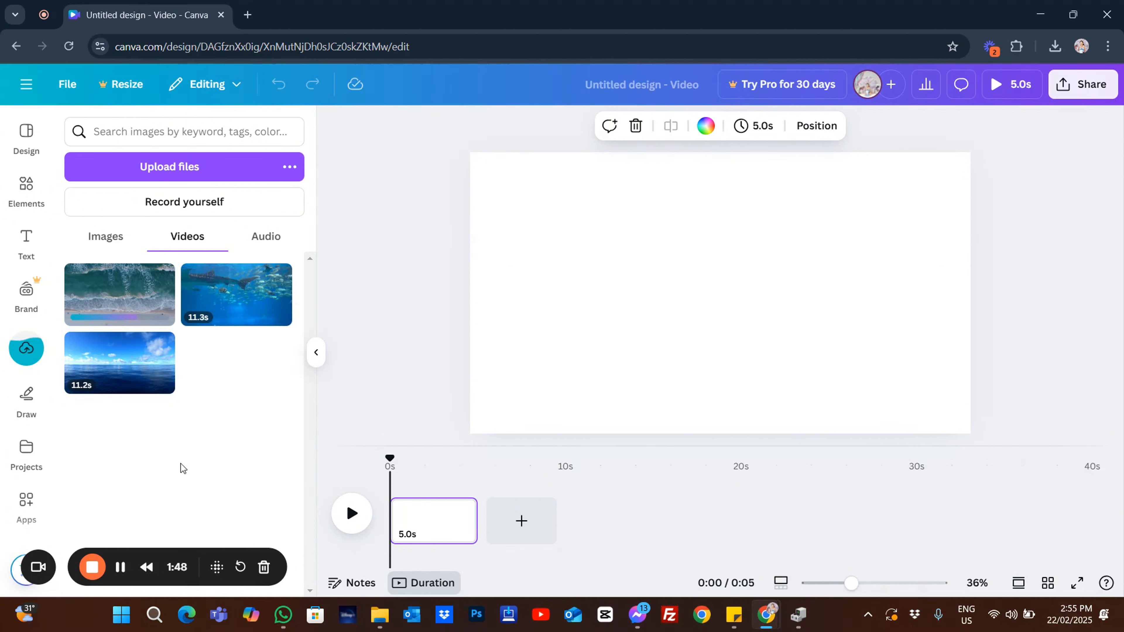
Place the uploaded ocean horizon video on the first page and enlarge it to fill the whole page.
drag(168, 385, 583, 261)
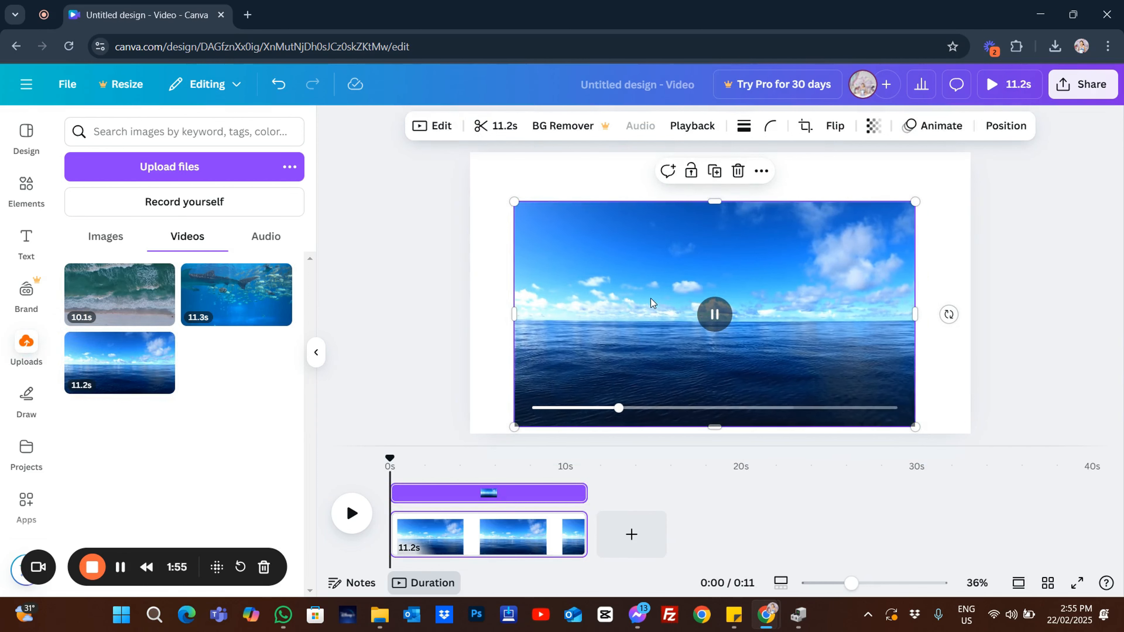
drag(753, 269, 708, 218)
drag(871, 375, 1002, 453)
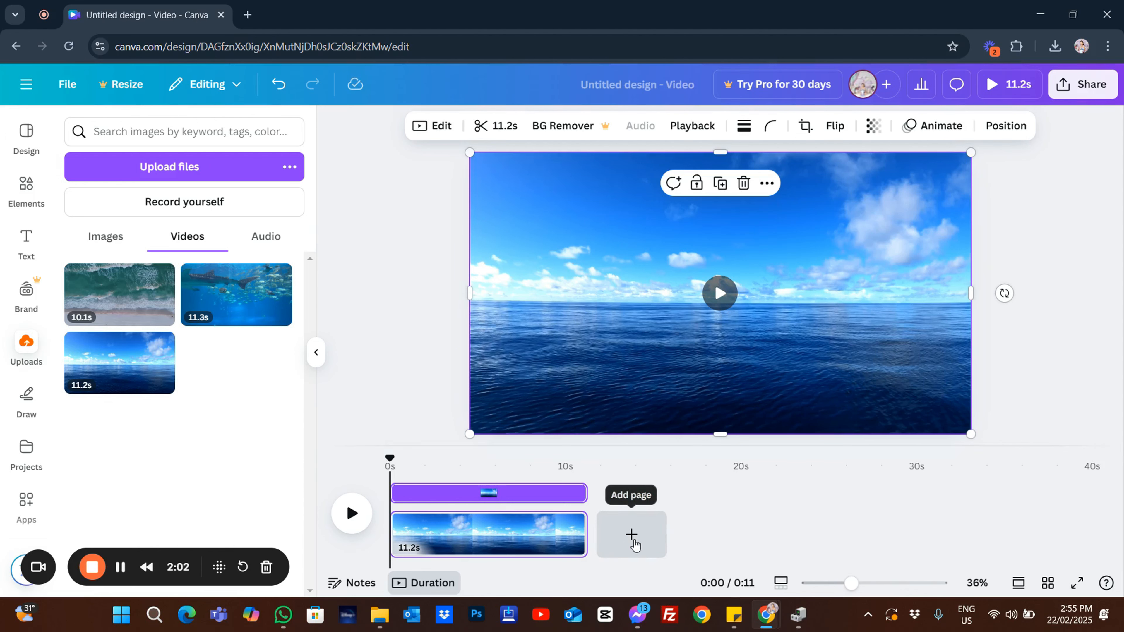
Add a second page and place the beach waves video on it, scaled to fill the page.
click(631, 537)
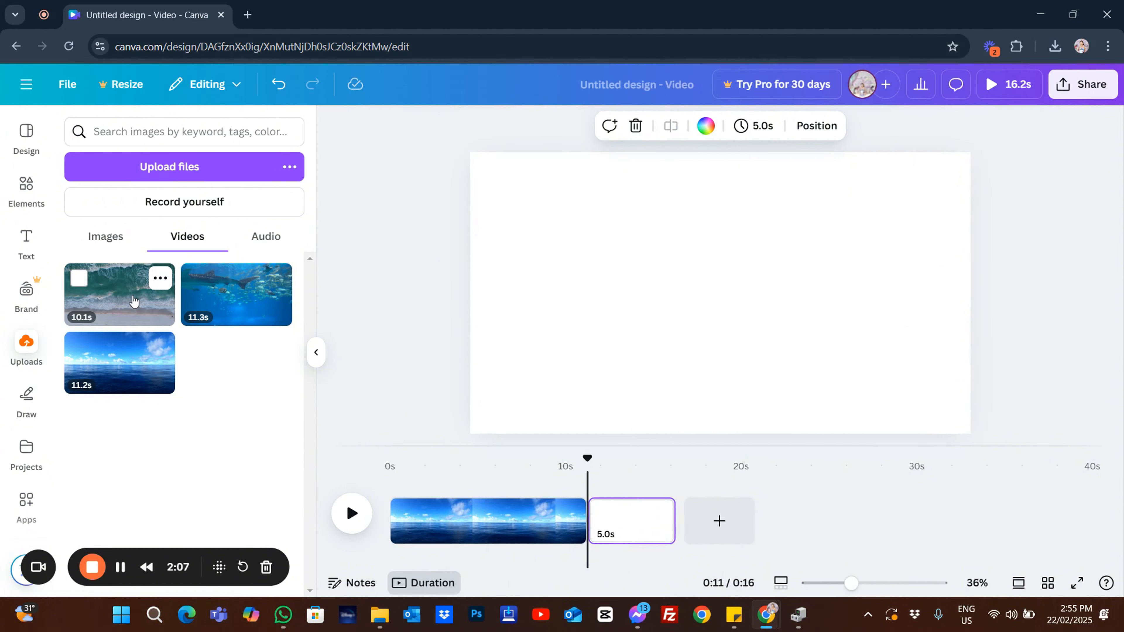
drag(134, 301, 579, 223)
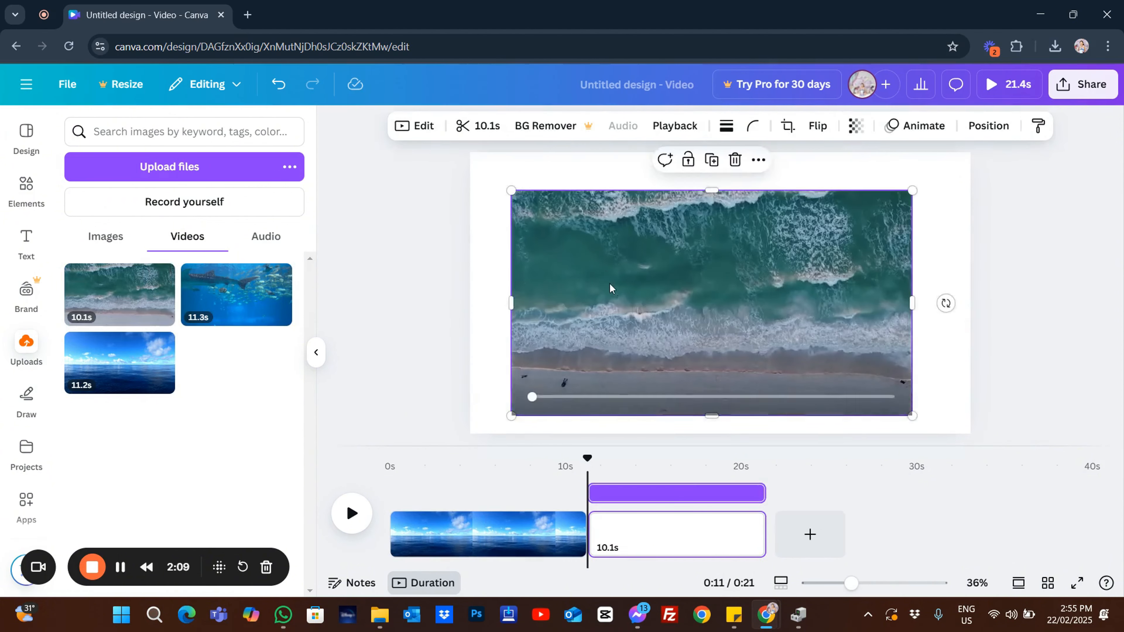
drag(610, 288, 571, 249)
drag(871, 378, 971, 434)
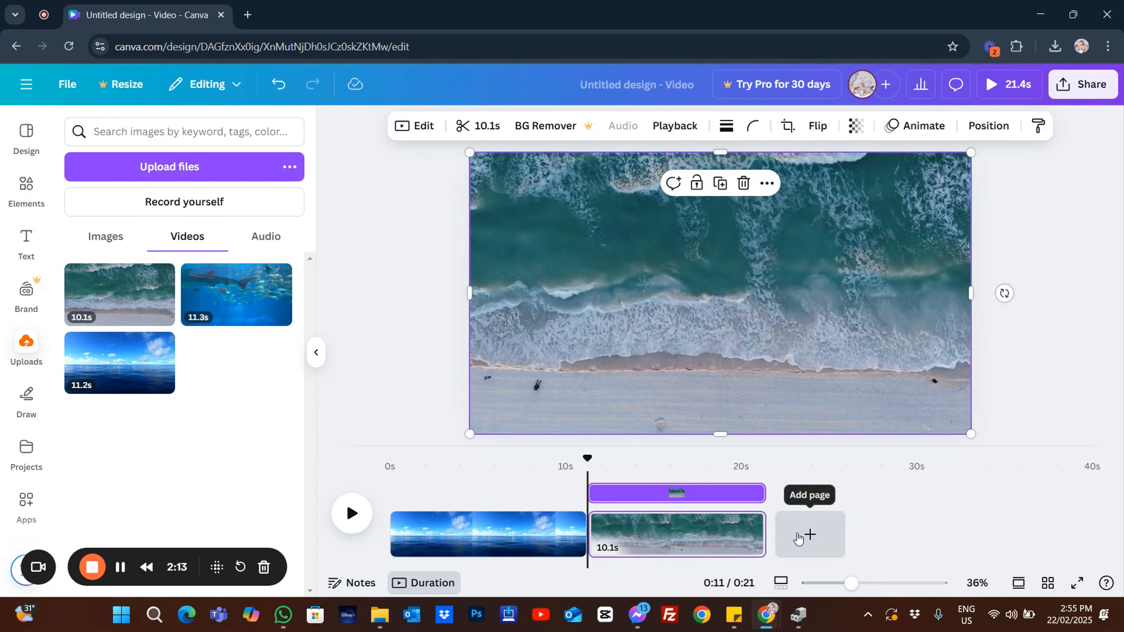
Add a third page and place the ocean horizon video on it, scaled to fill the page.
click(799, 538)
drag(120, 374, 697, 350)
drag(577, 346, 551, 259)
drag(871, 379, 971, 435)
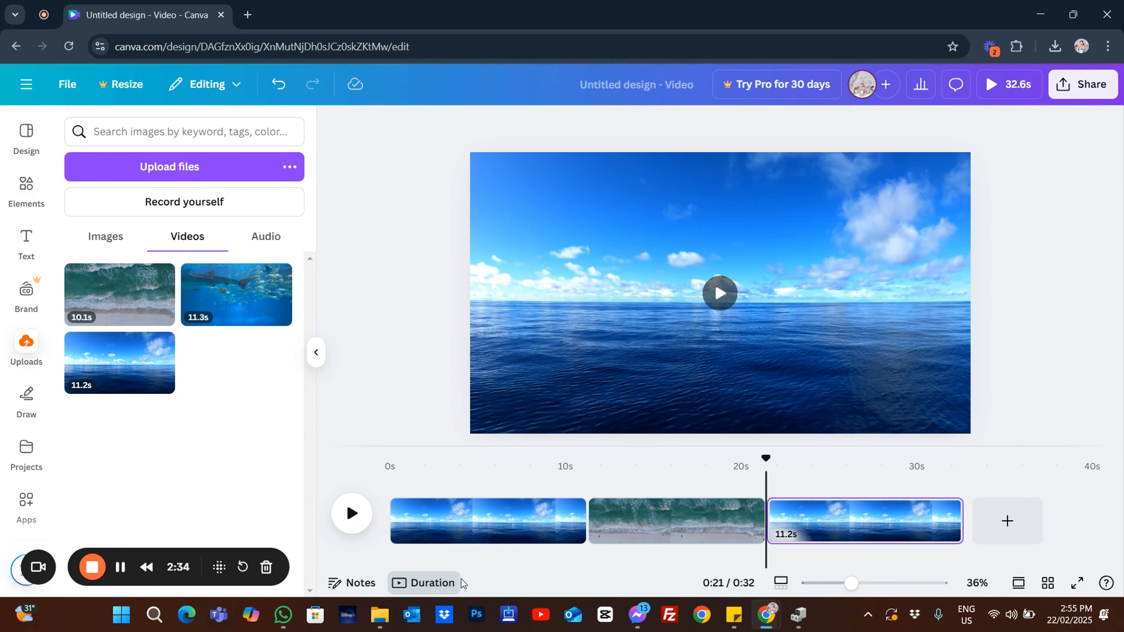
Trim the ends of the timeline clips: the first to 3.8 s, the beach clip and the third clip to 5.7 s each.
click(481, 522)
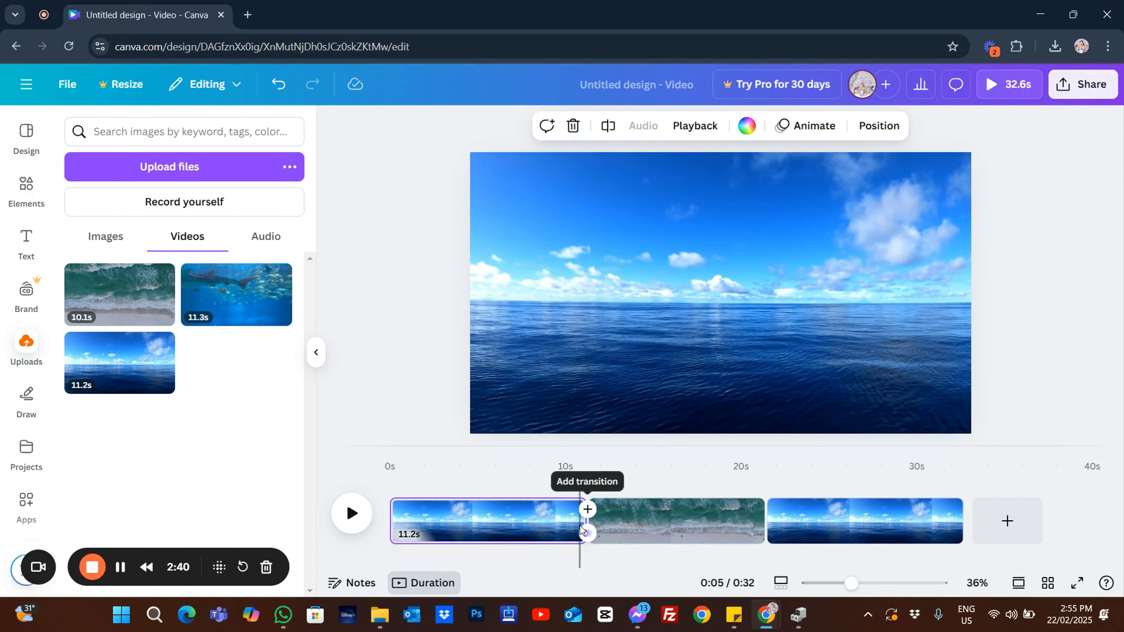
drag(581, 522, 456, 521)
click(594, 520)
drag(627, 521, 557, 520)
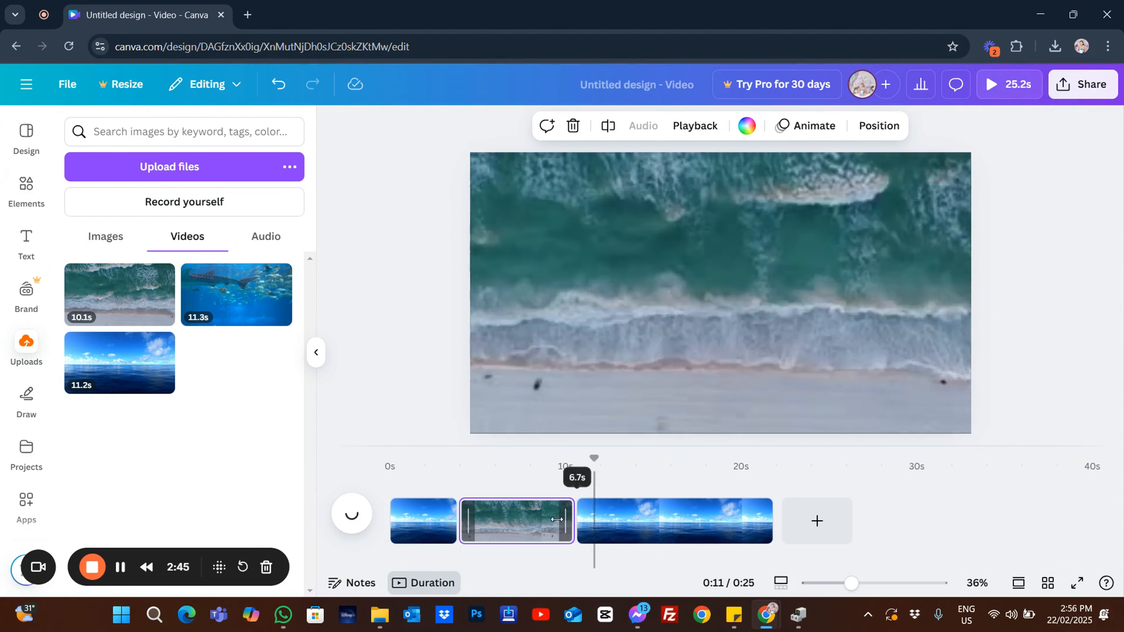
click(627, 520)
drag(752, 520, 658, 521)
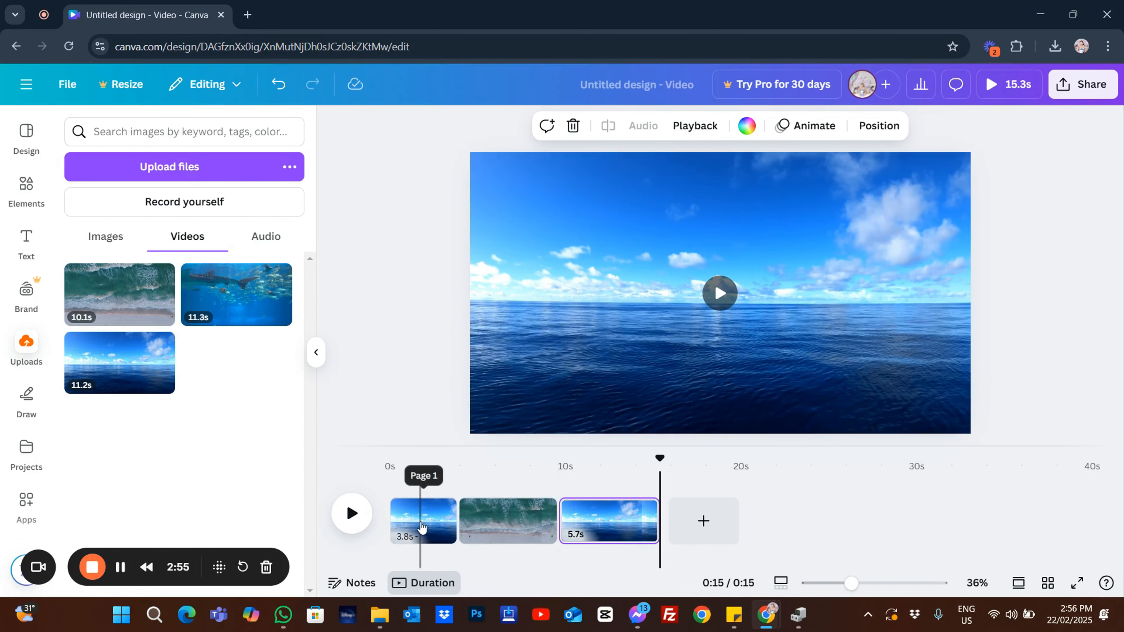
Try moving the first ocean clip behind the beach clip on the timeline, and undo the move.
drag(426, 519, 560, 520)
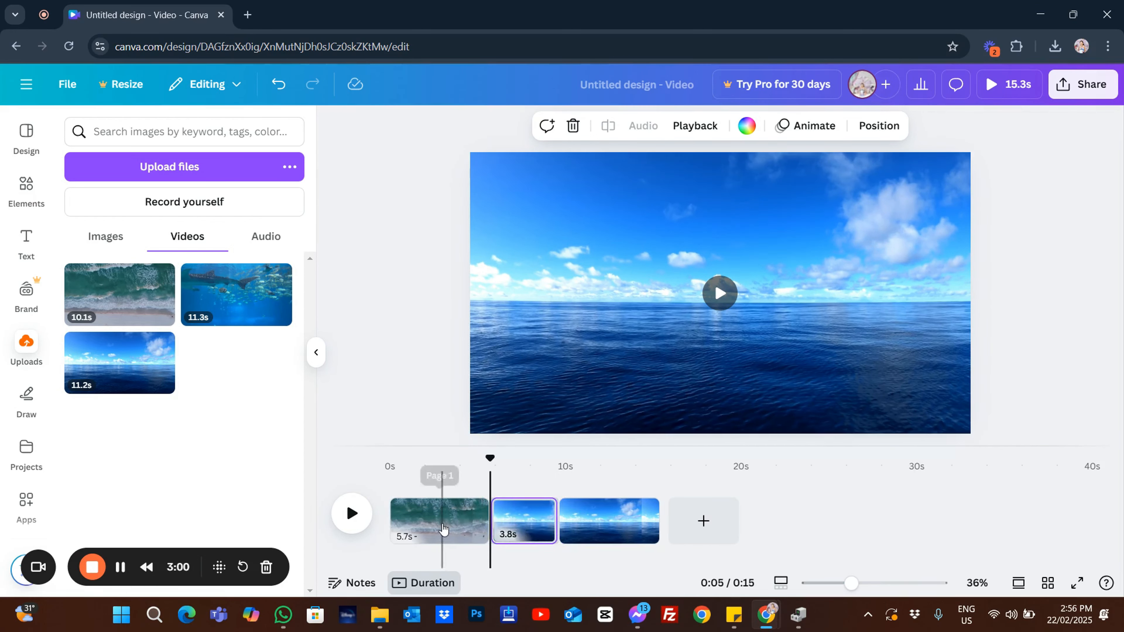
key(ctrl+z)
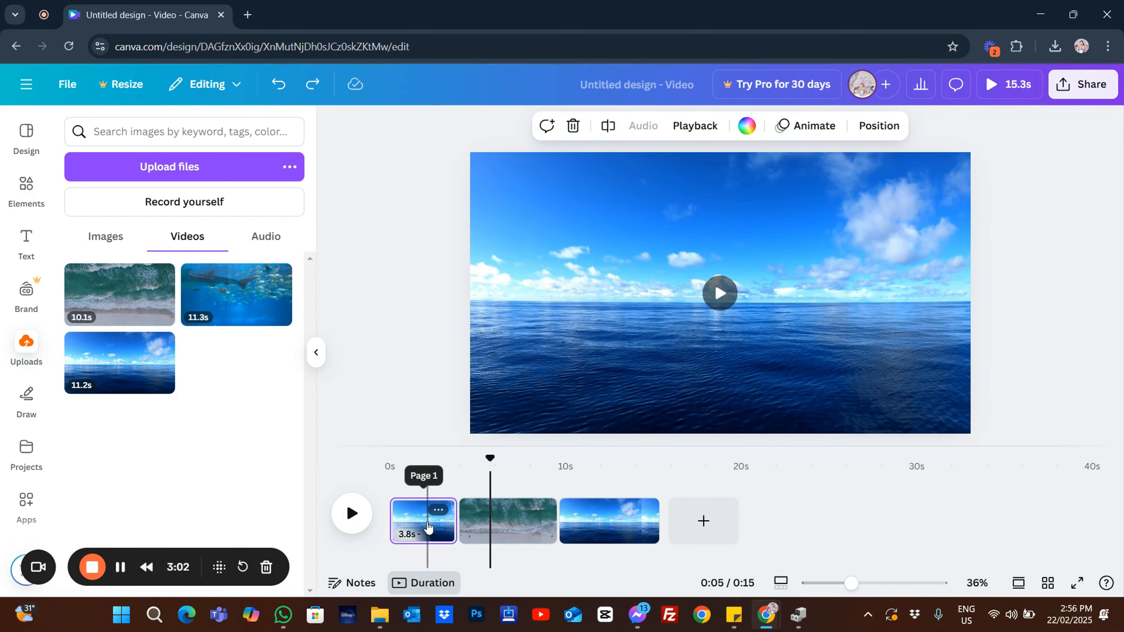
Move the 5.7 s ocean clip to the start of the timeline and add the underwater fish video after the beach clip.
drag(421, 524, 568, 518)
drag(608, 519, 415, 529)
drag(249, 308, 686, 518)
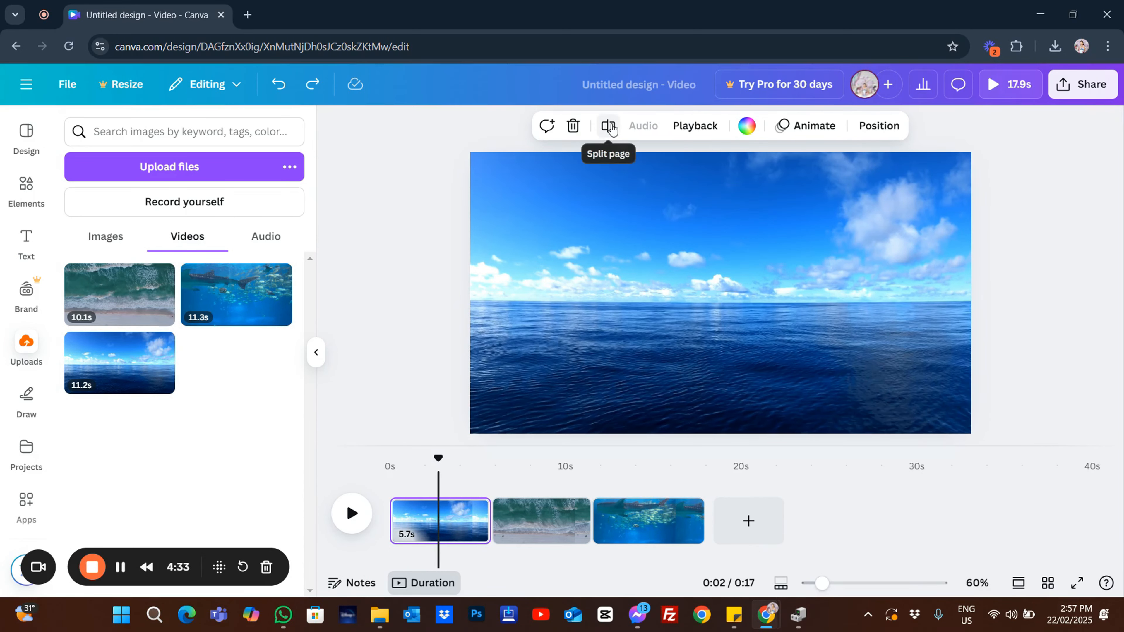
Split the first ocean clip at about 2.7 s and delete its second part.
click(610, 127)
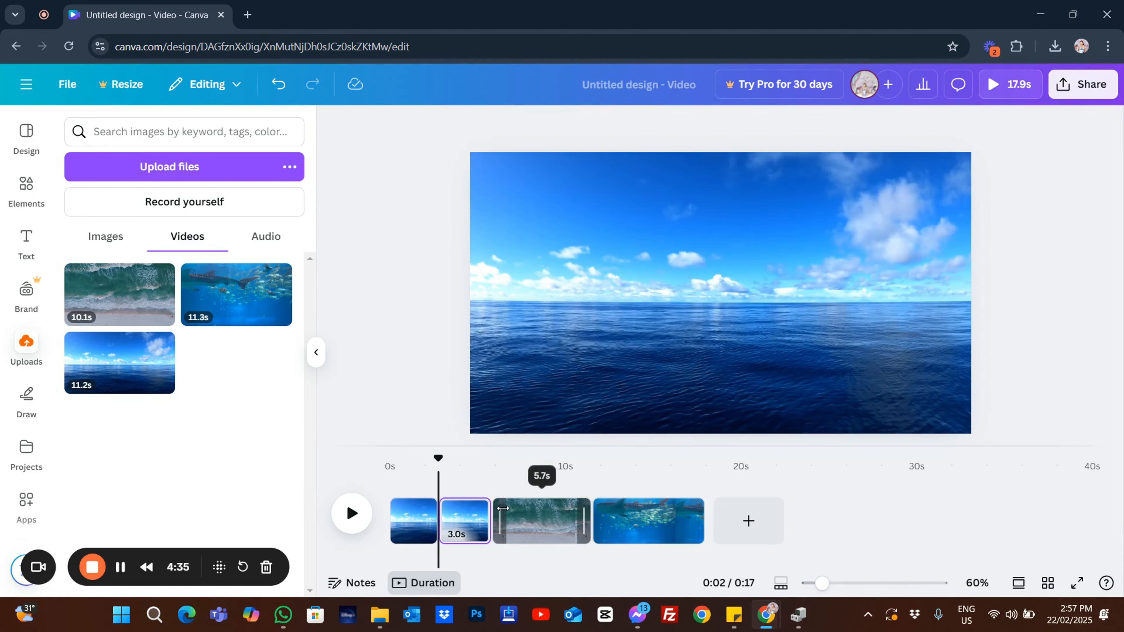
click(456, 527)
key(Delete)
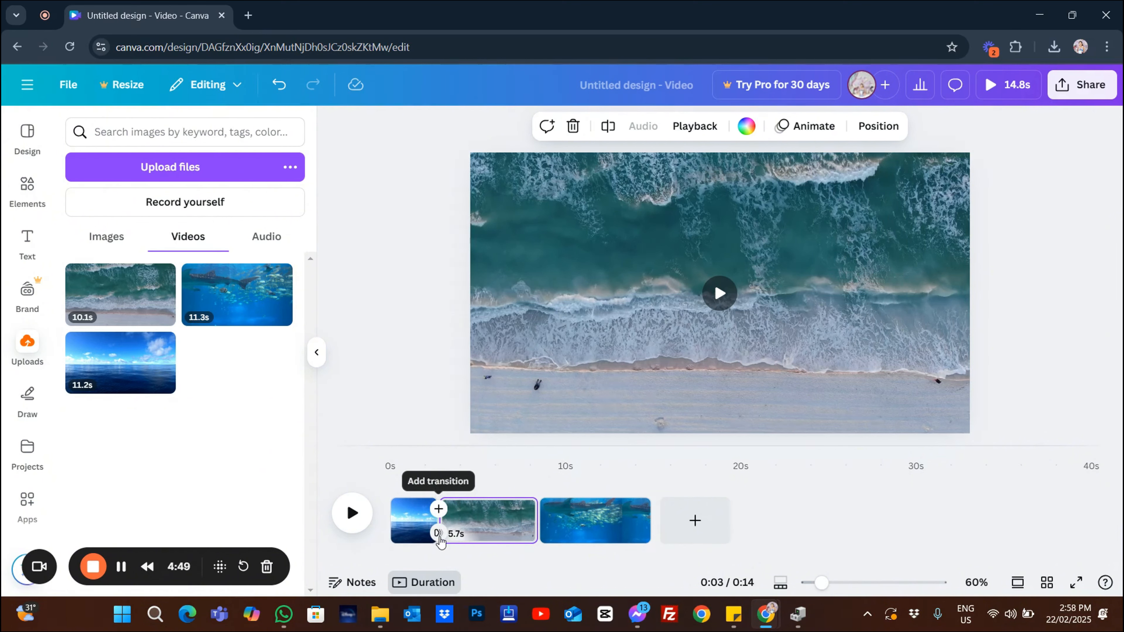
Apply the Dissolve transition between the ocean clip and the beach clip.
click(439, 537)
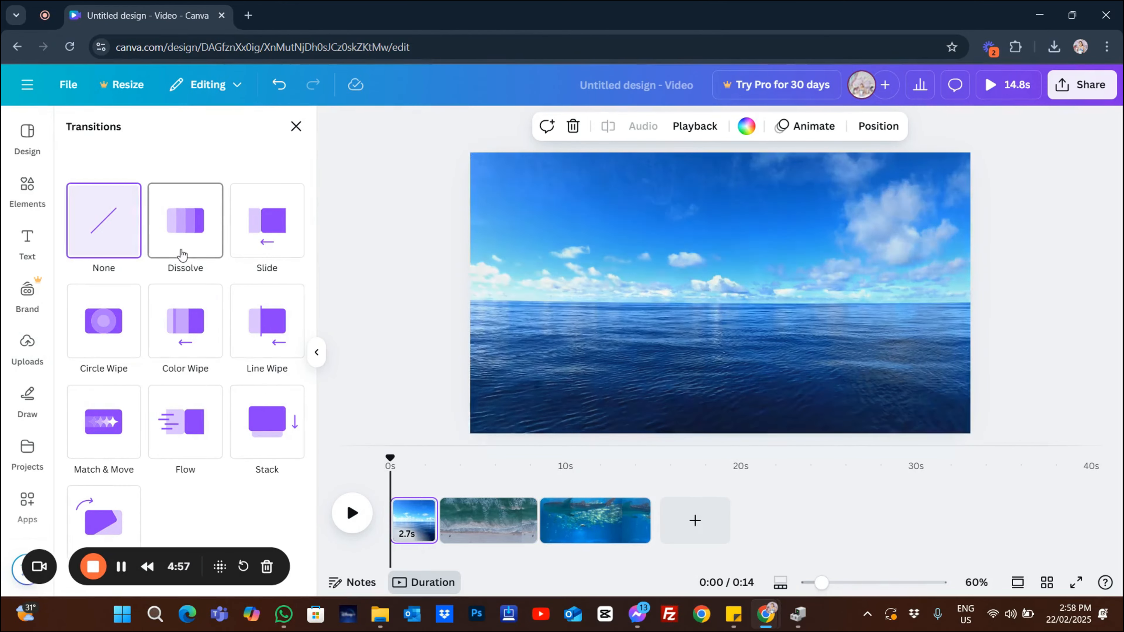
click(181, 255)
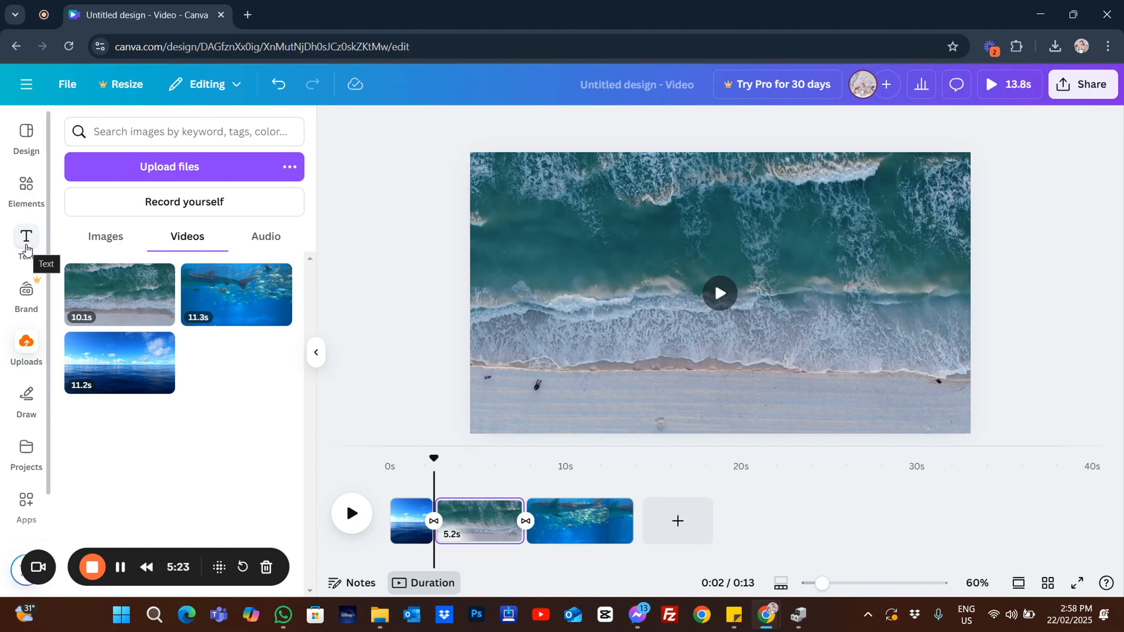
Add a heading to the beach page and replace its text with "SUMMER".
click(41, 249)
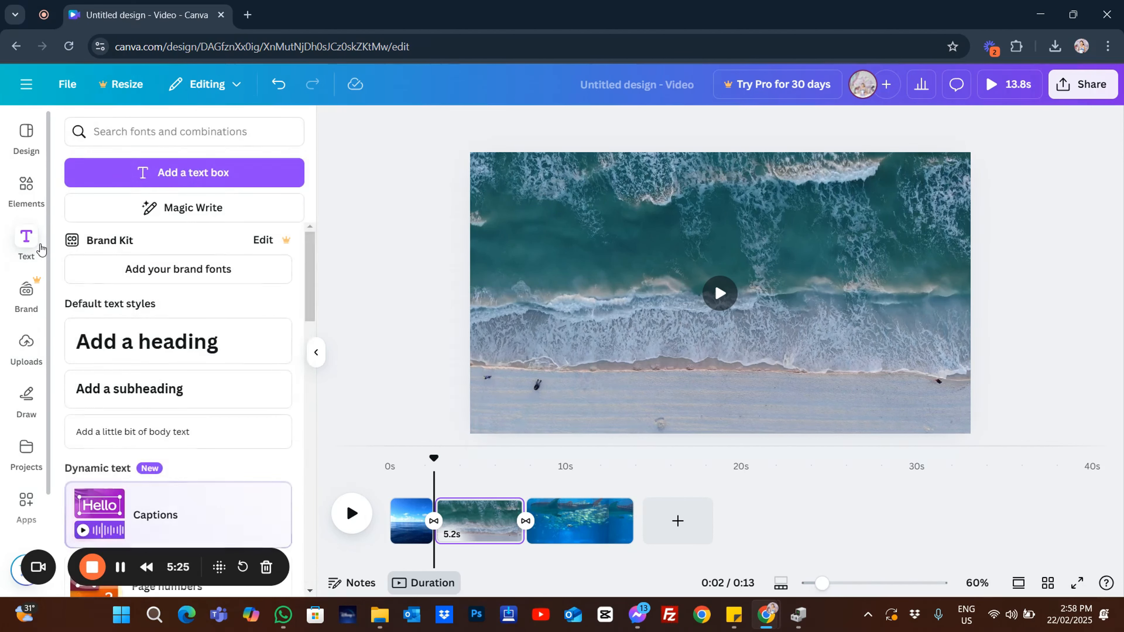
scroll(148, 386, down, 8)
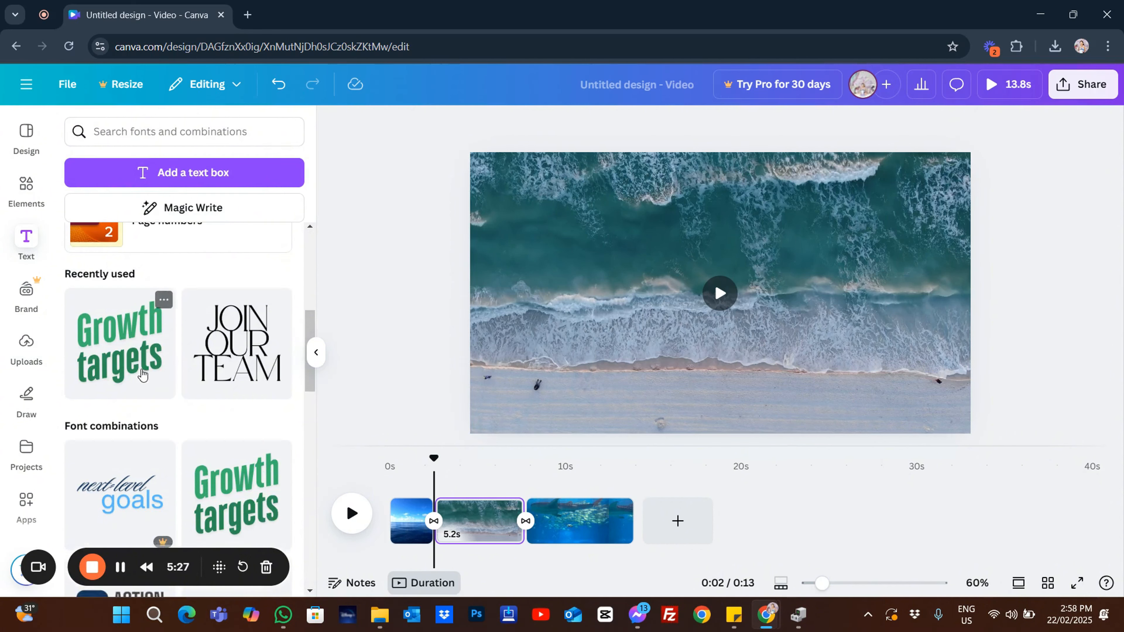
scroll(186, 403, down, 5)
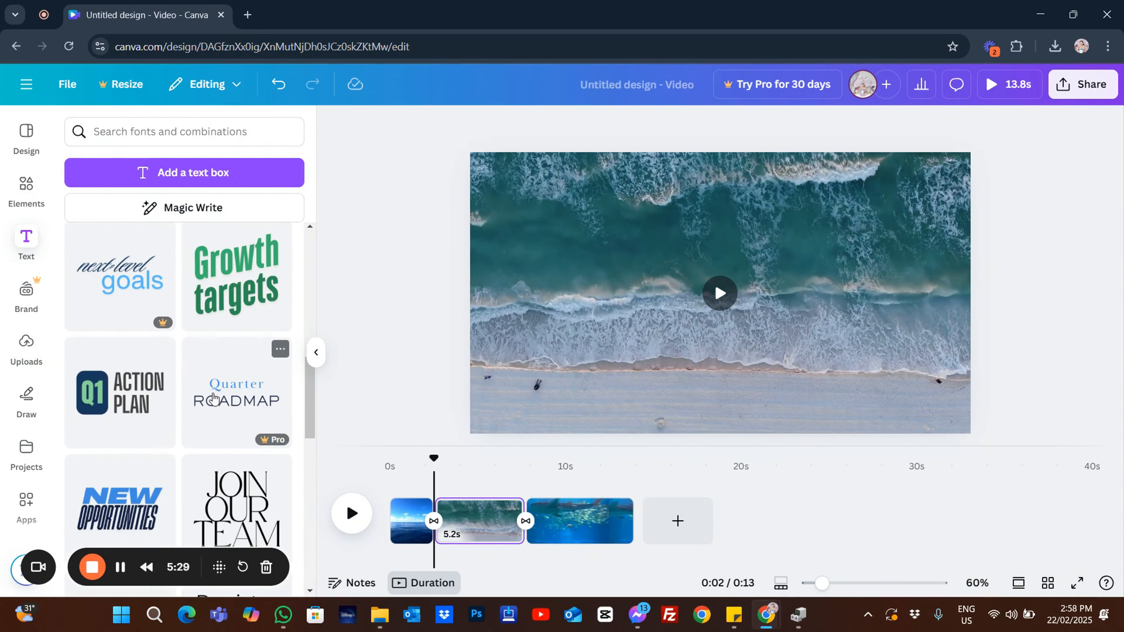
scroll(213, 397, up, 10)
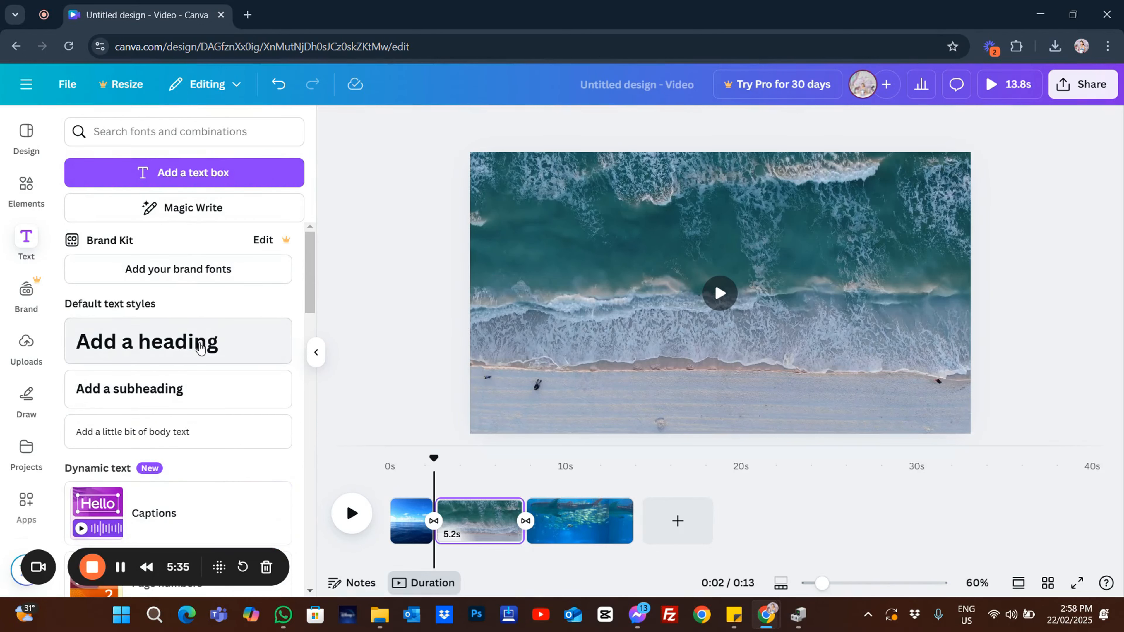
click(199, 347)
double_click(642, 306)
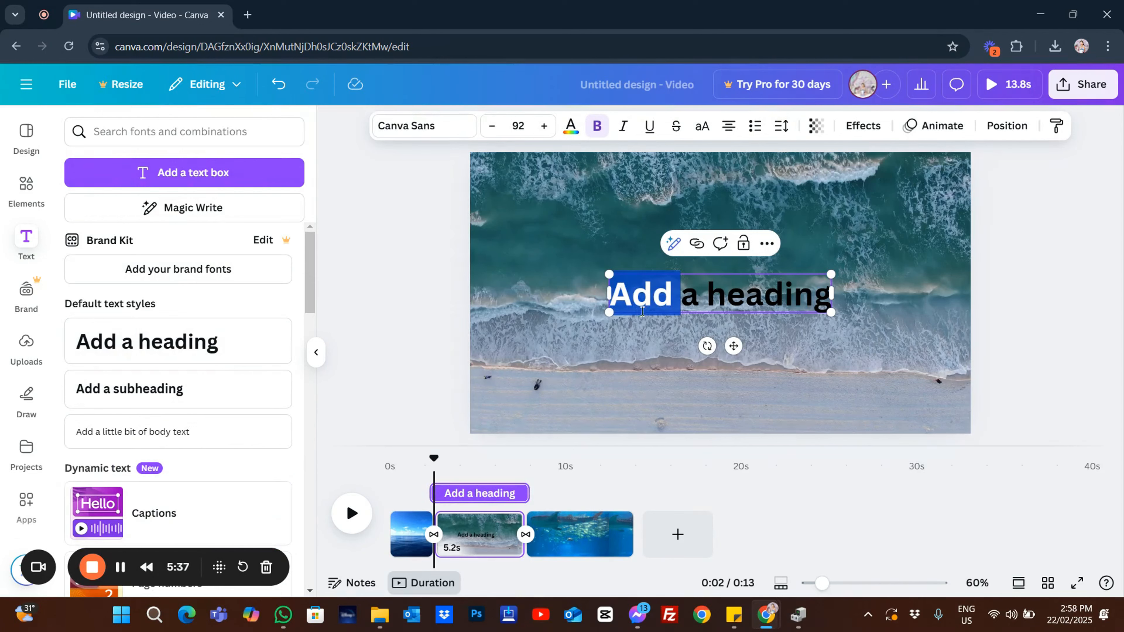
triple_click(643, 306)
key(Caps_Lock)
text(S)
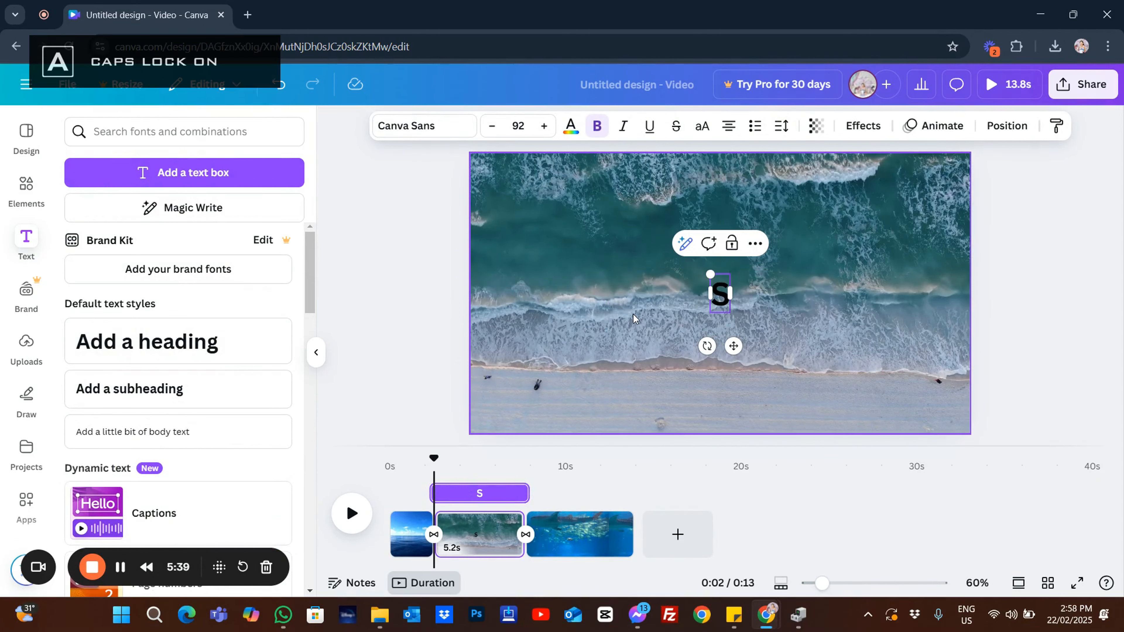
text(UMMER)
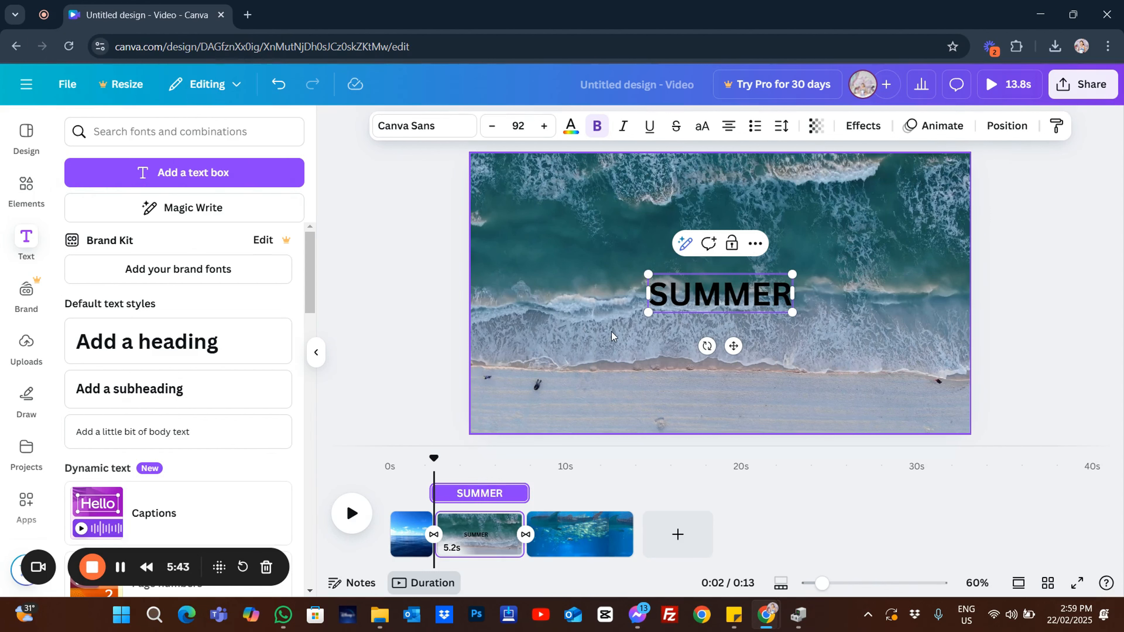
Enlarge the SUMMER heading to font size 160 and centre it on the beach page.
click(818, 332)
click(767, 302)
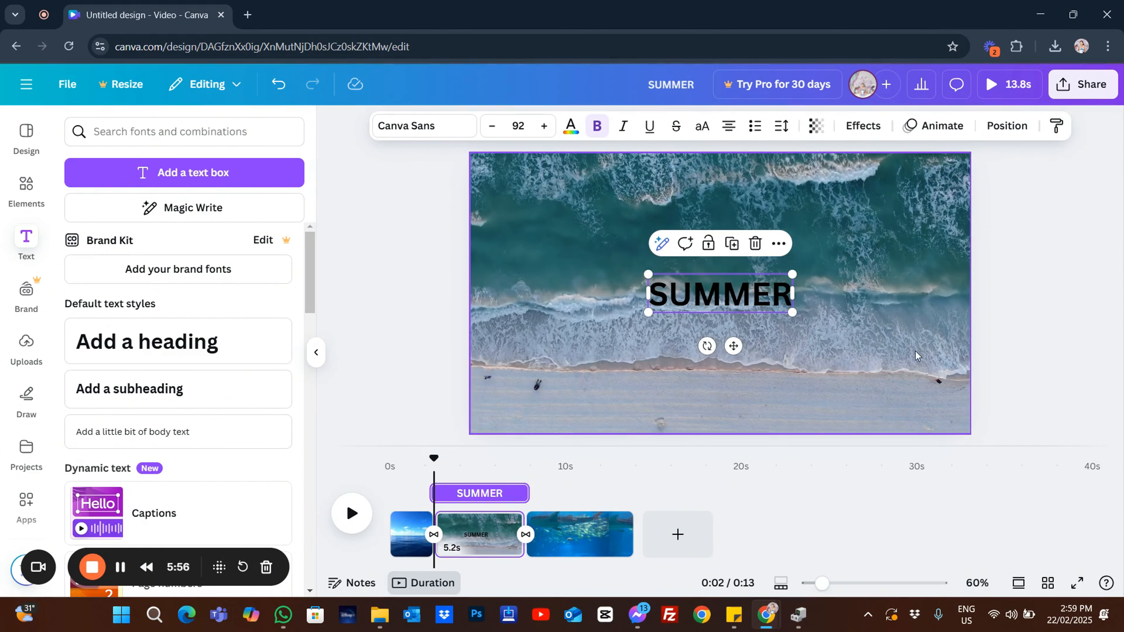
click(969, 343)
click(779, 306)
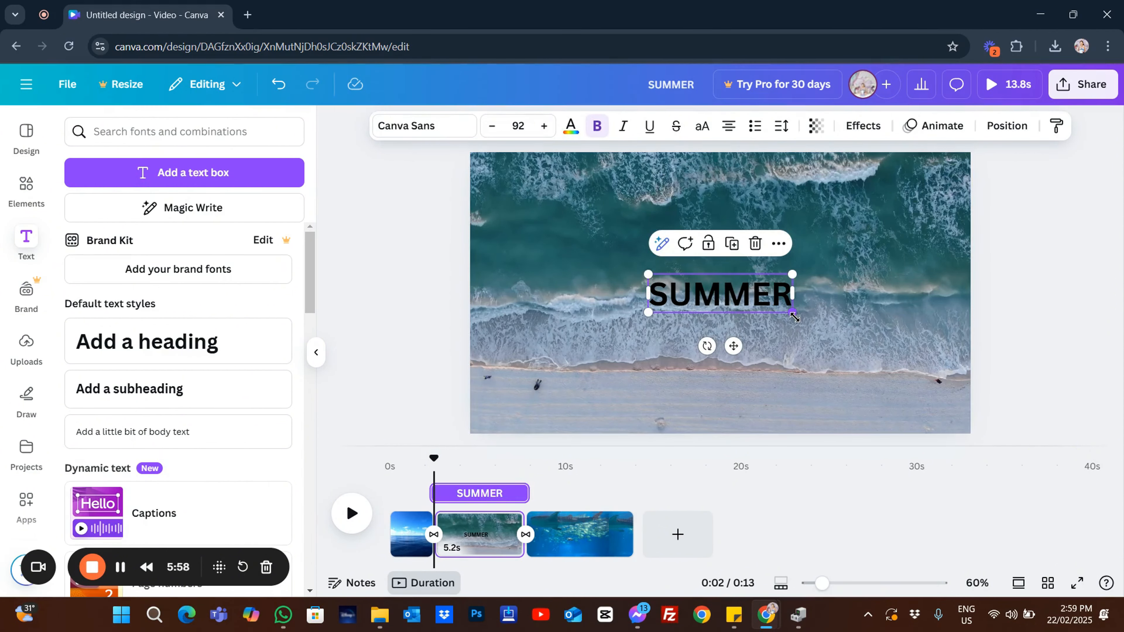
drag(796, 310, 901, 344)
click(977, 342)
drag(818, 325, 767, 311)
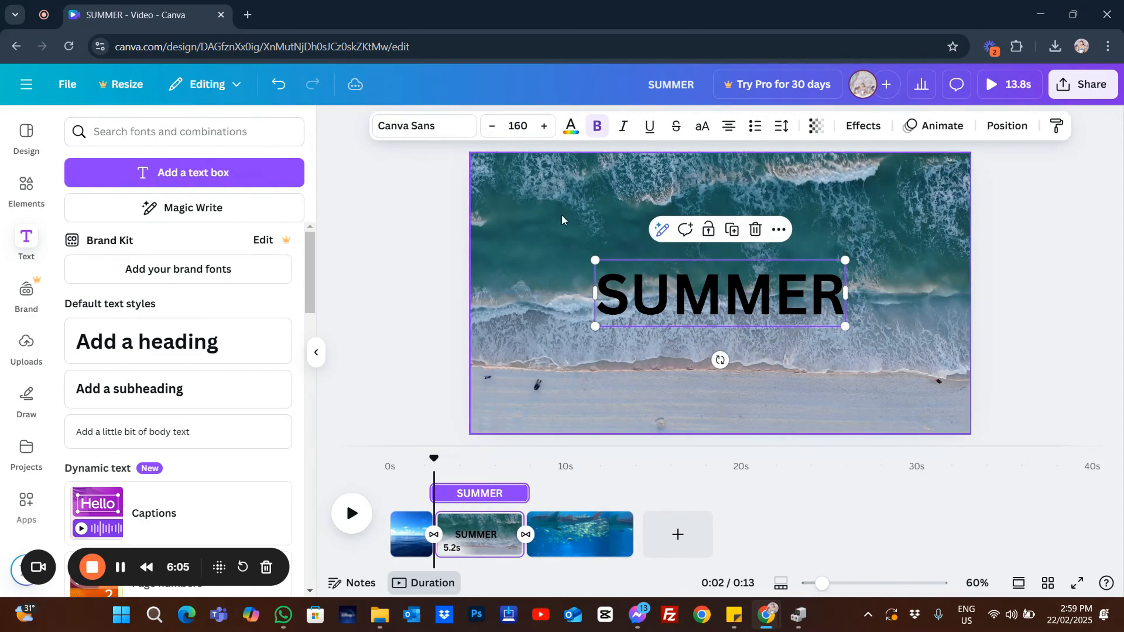
Change the SUMMER heading's font to Anton.
click(444, 127)
scroll(231, 377, down, 5)
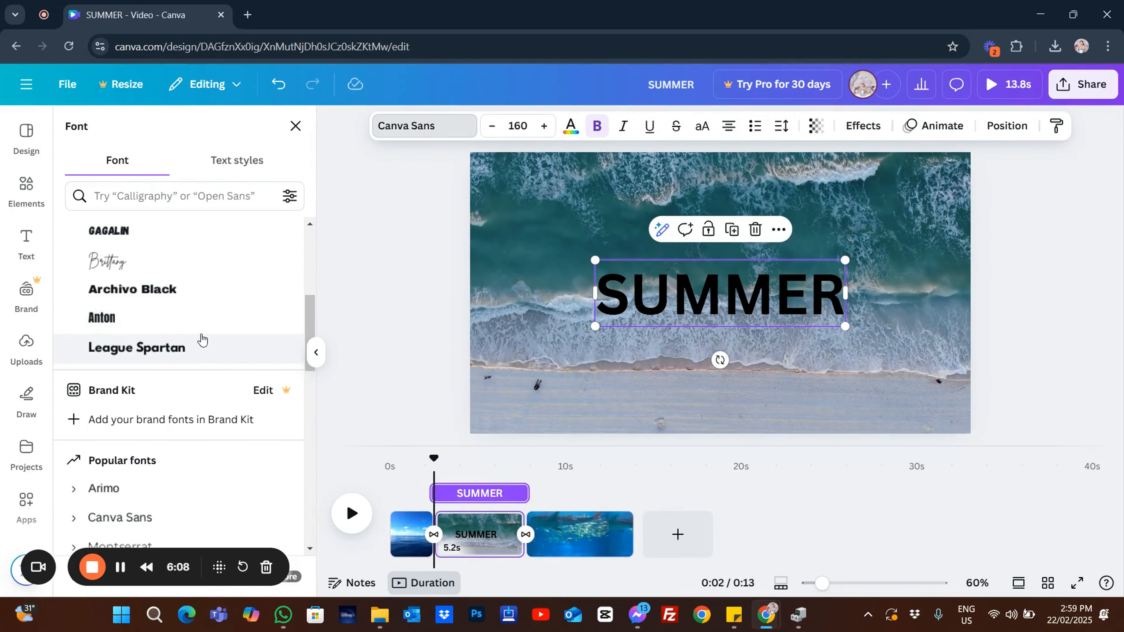
click(200, 318)
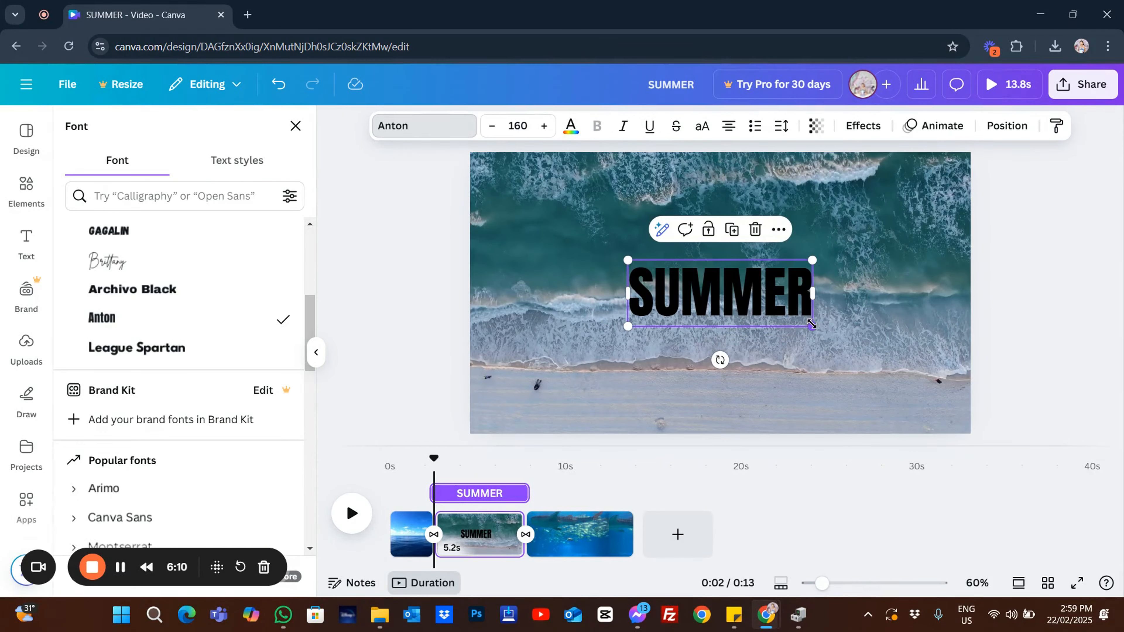
Enlarge the SUMMER heading to font size 234, centred on the beach page, and recolour it white.
drag(813, 326, 898, 358)
drag(869, 315, 830, 307)
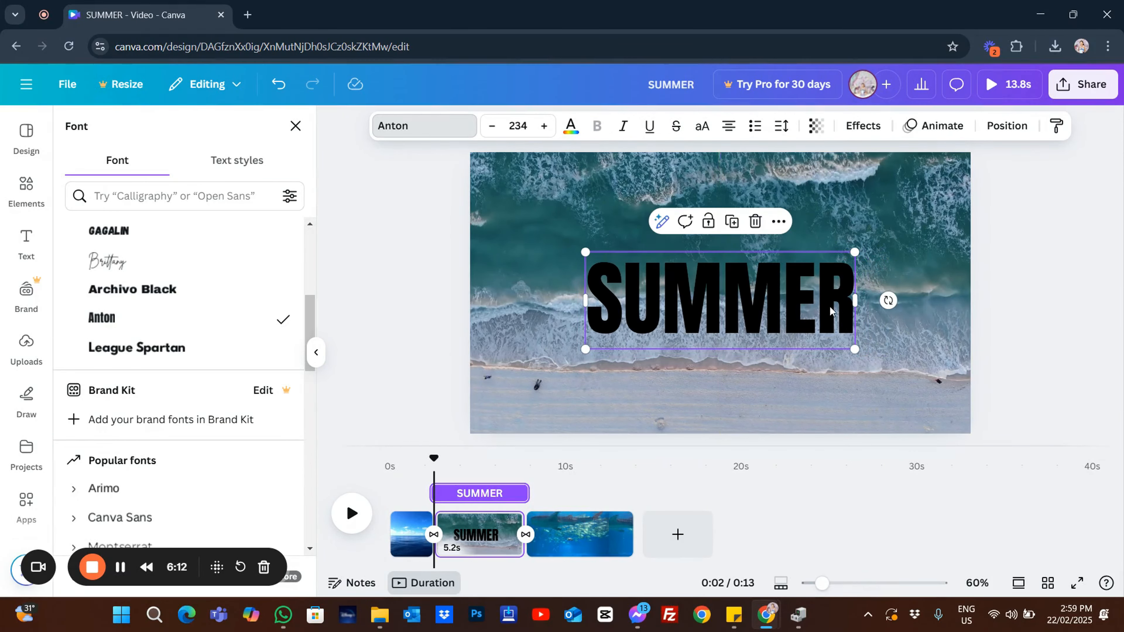
click(569, 128)
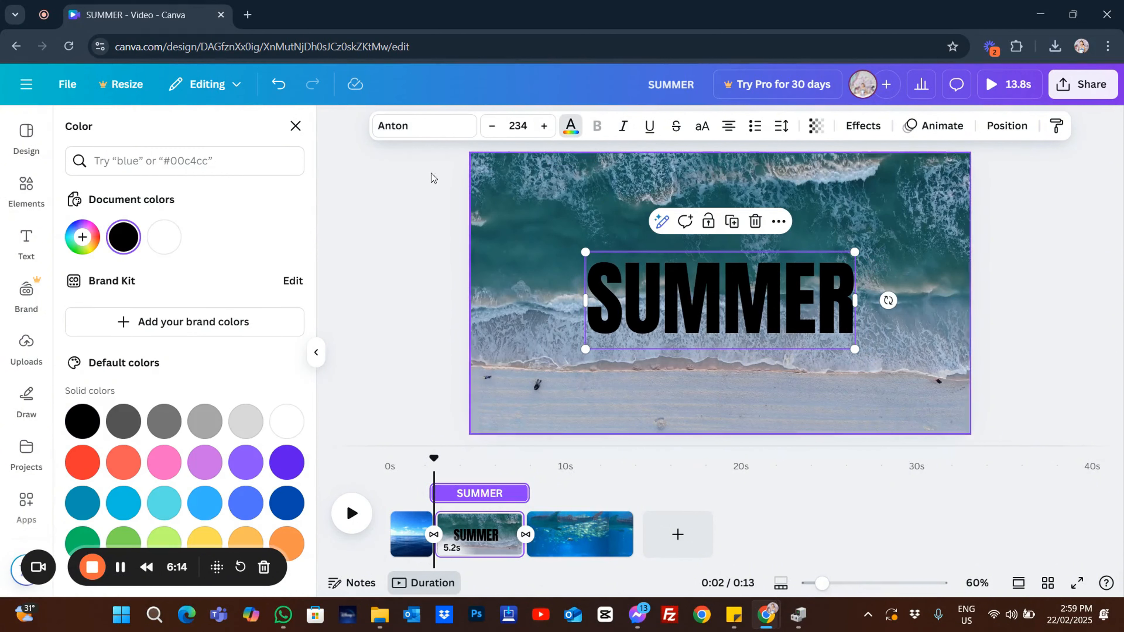
click(163, 237)
click(995, 284)
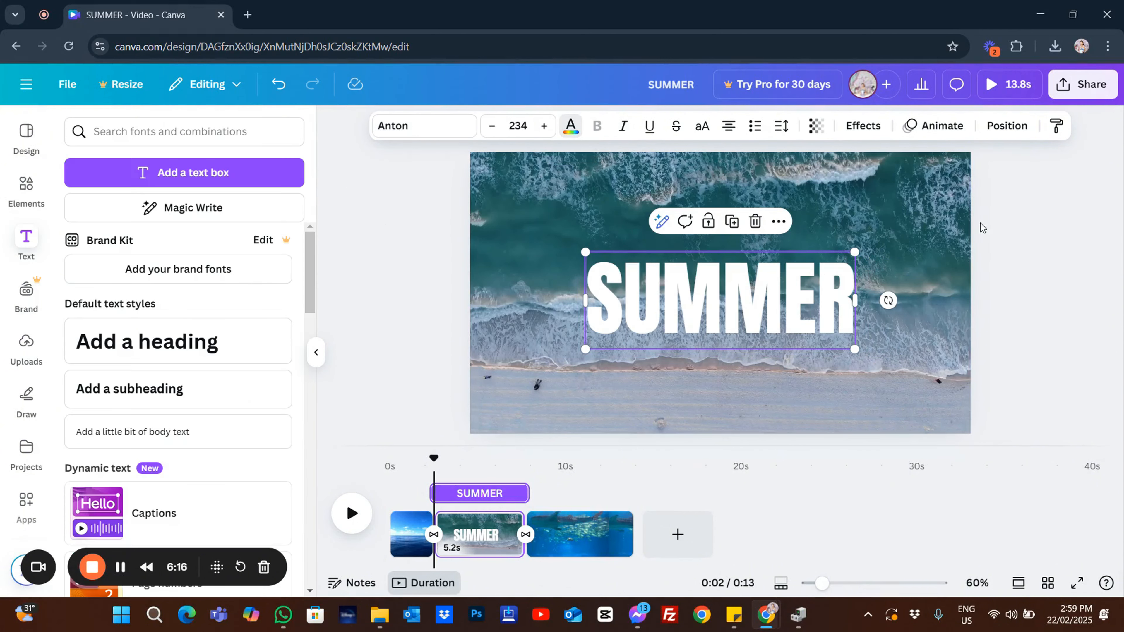
Apply the Hollow text effect to the SUMMER heading with a thickness of 60.
click(862, 127)
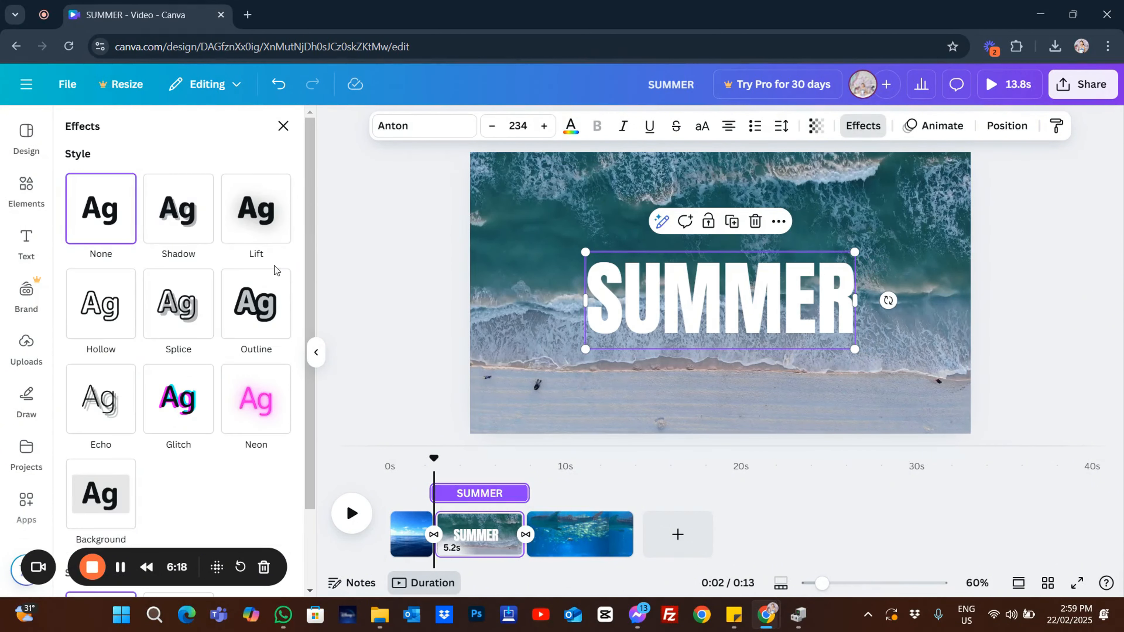
click(241, 312)
drag(138, 400, 118, 401)
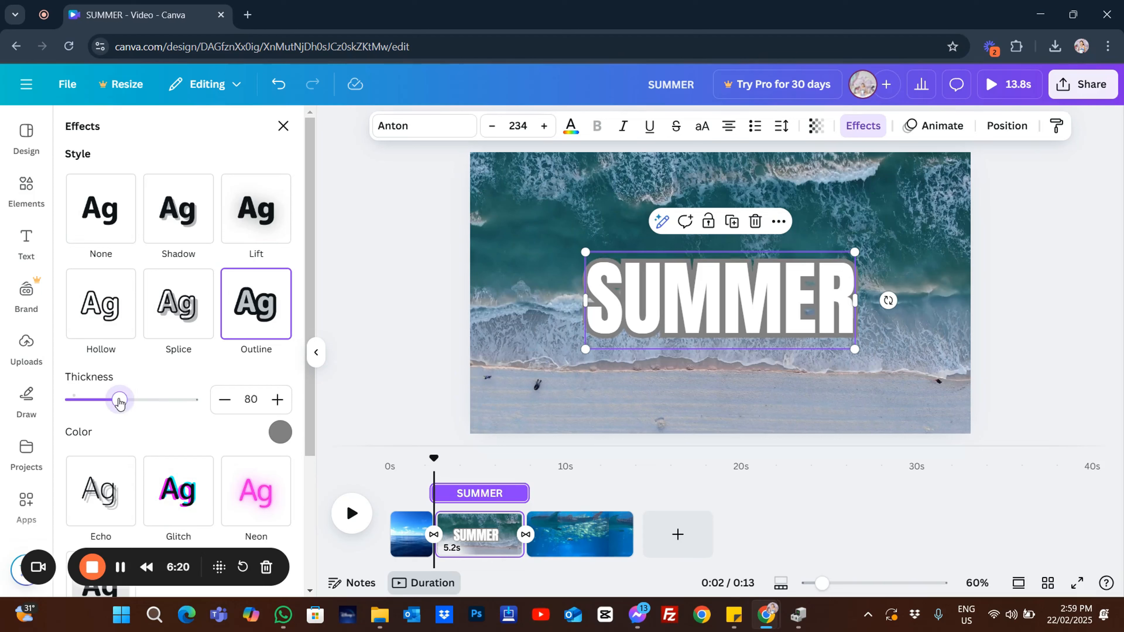
scroll(113, 252, down, 2)
click(113, 251)
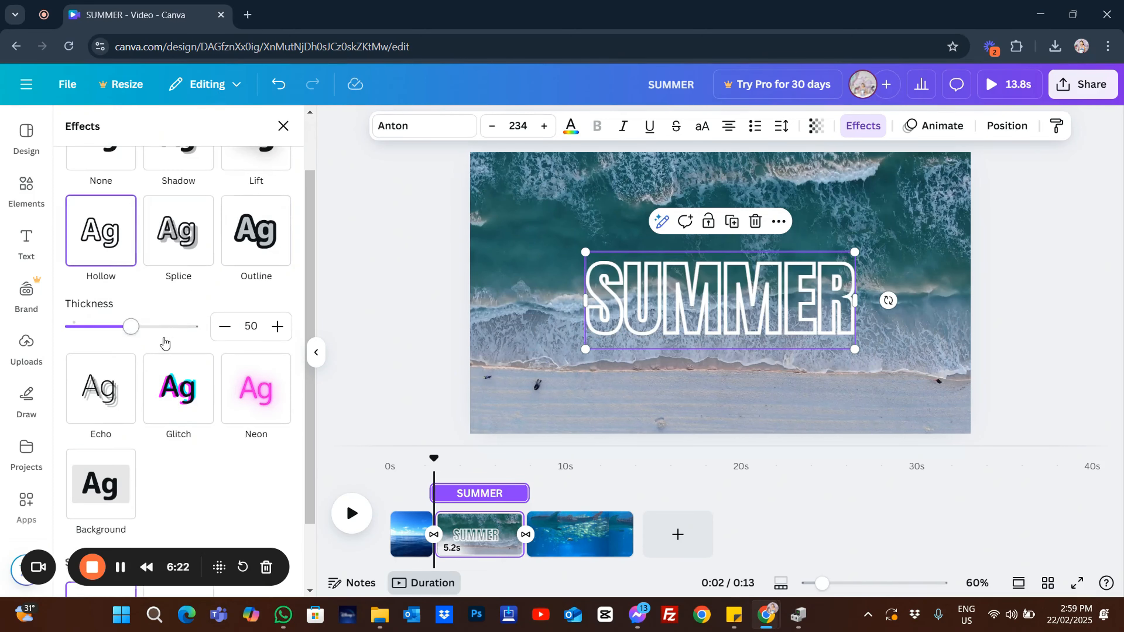
drag(164, 328, 148, 328)
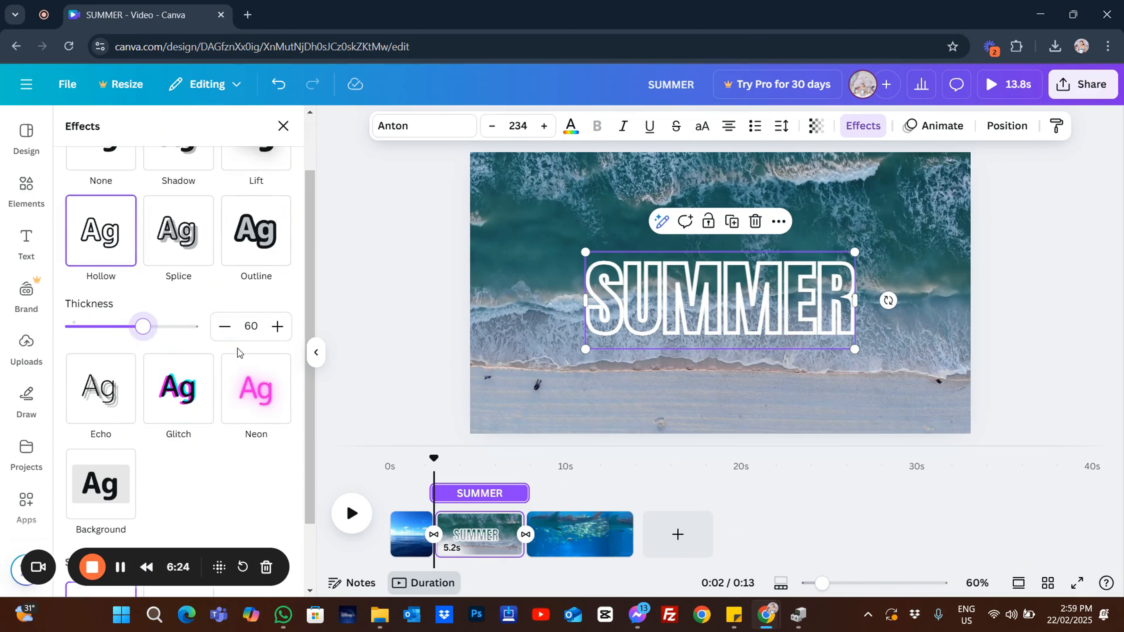
Set the SUMMER heading's letter spacing to 79.
click(782, 129)
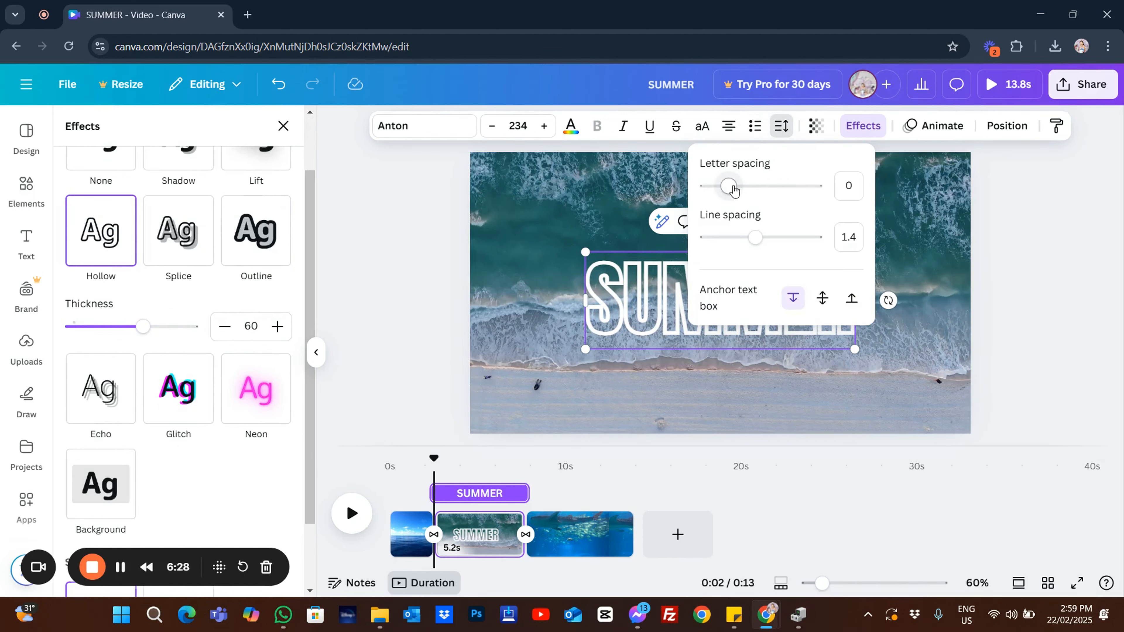
drag(729, 193, 736, 193)
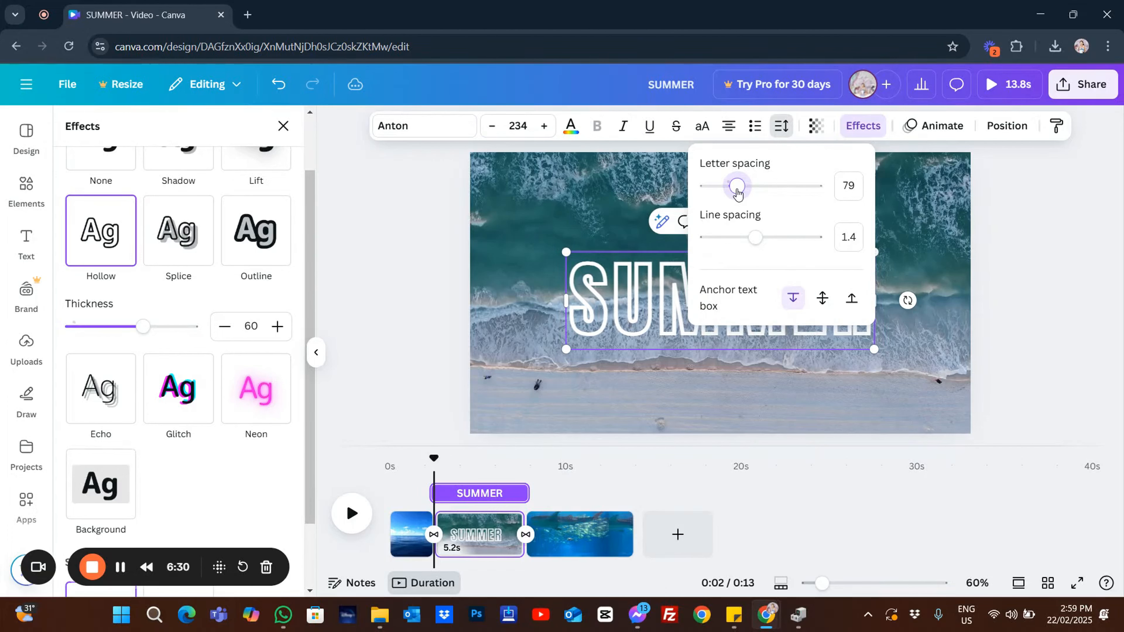
click(1000, 182)
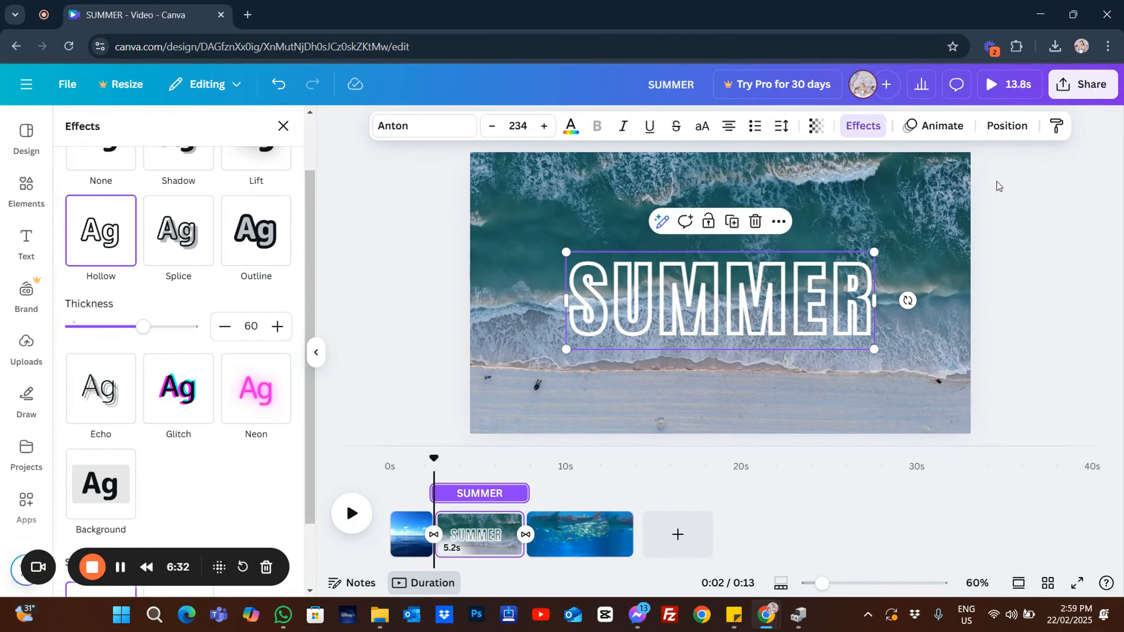
click(832, 306)
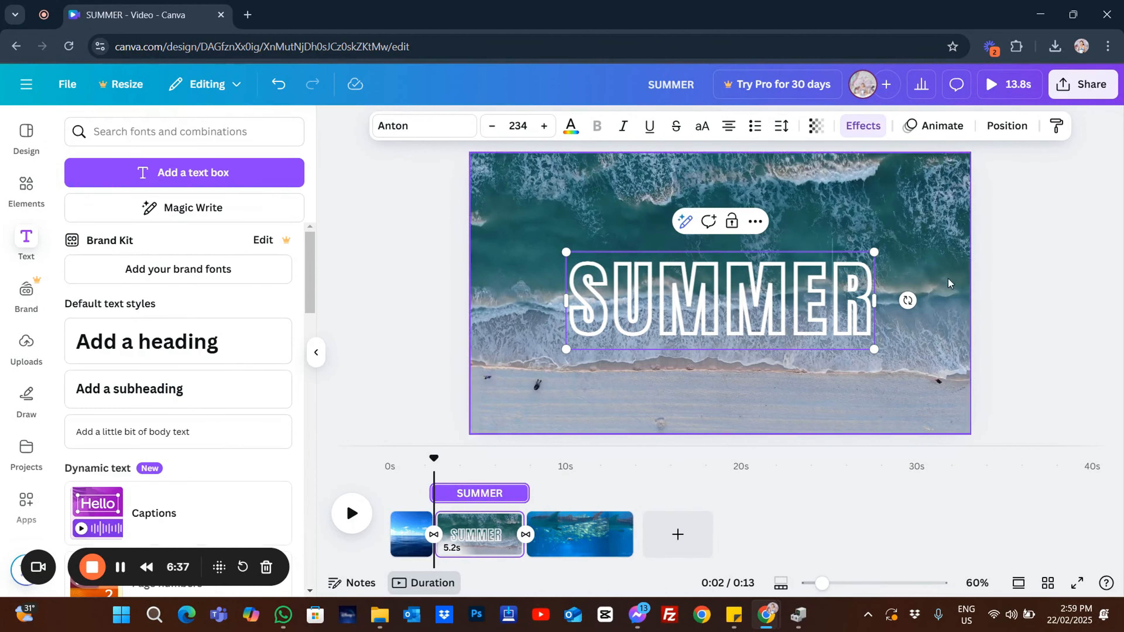
click(994, 266)
click(823, 307)
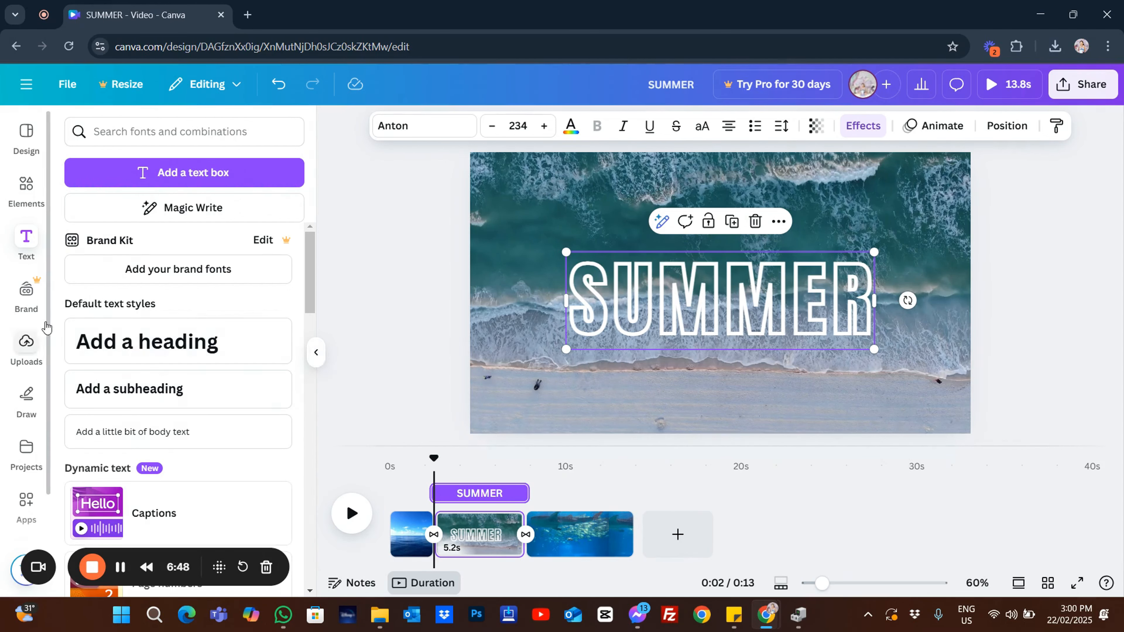
Search the elements library for "OCEAN ANIMALS" and limit the results to graphics.
click(27, 190)
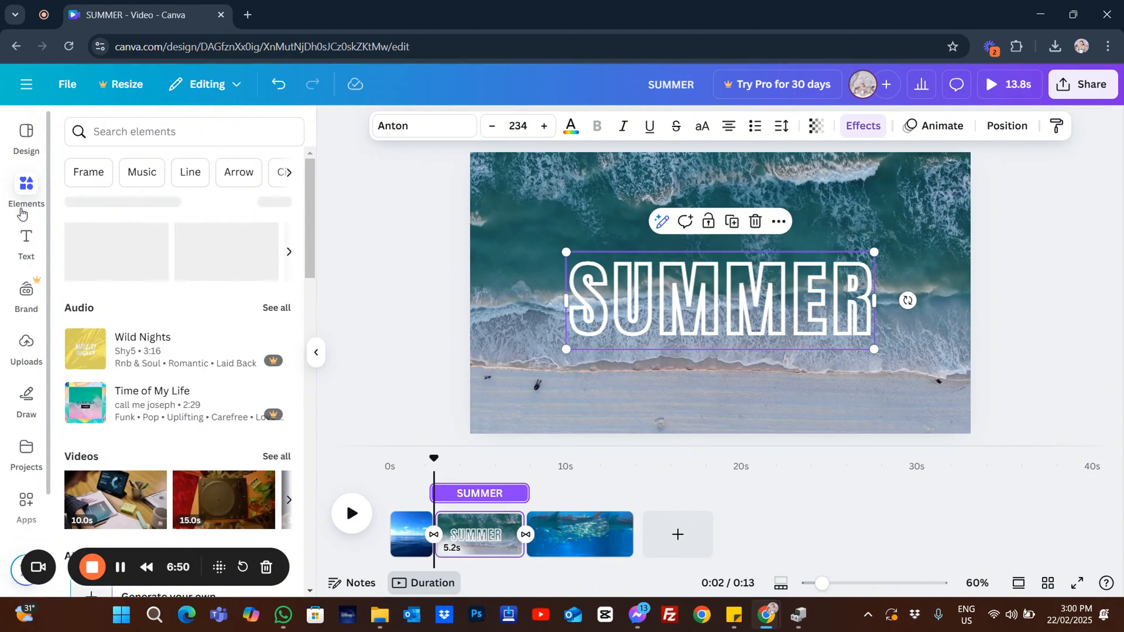
click(144, 140)
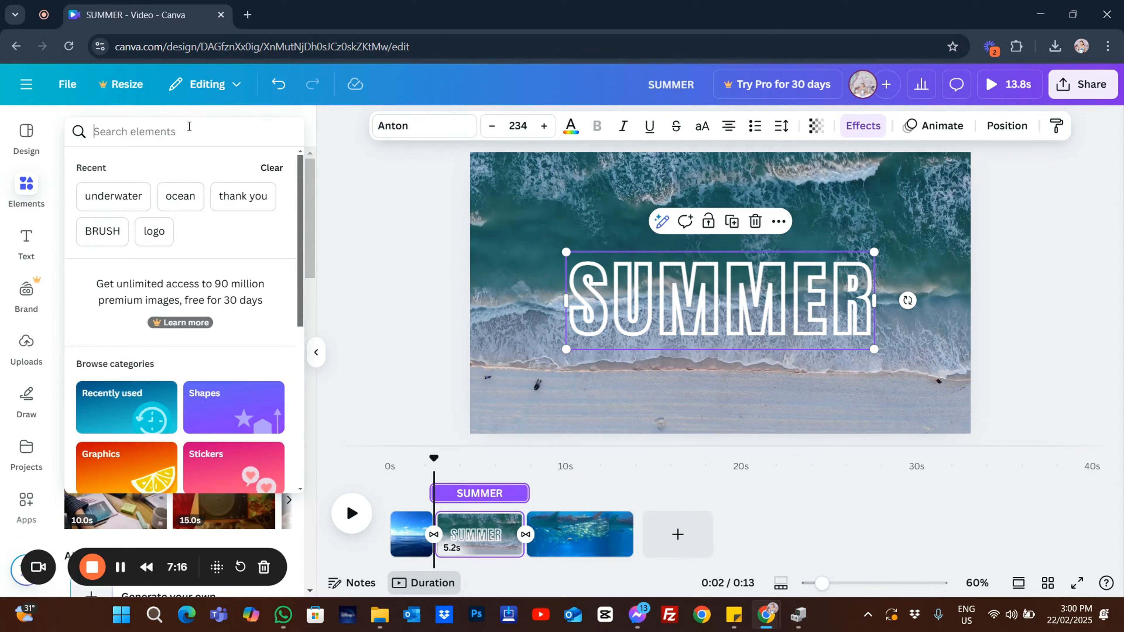
text(OCE)
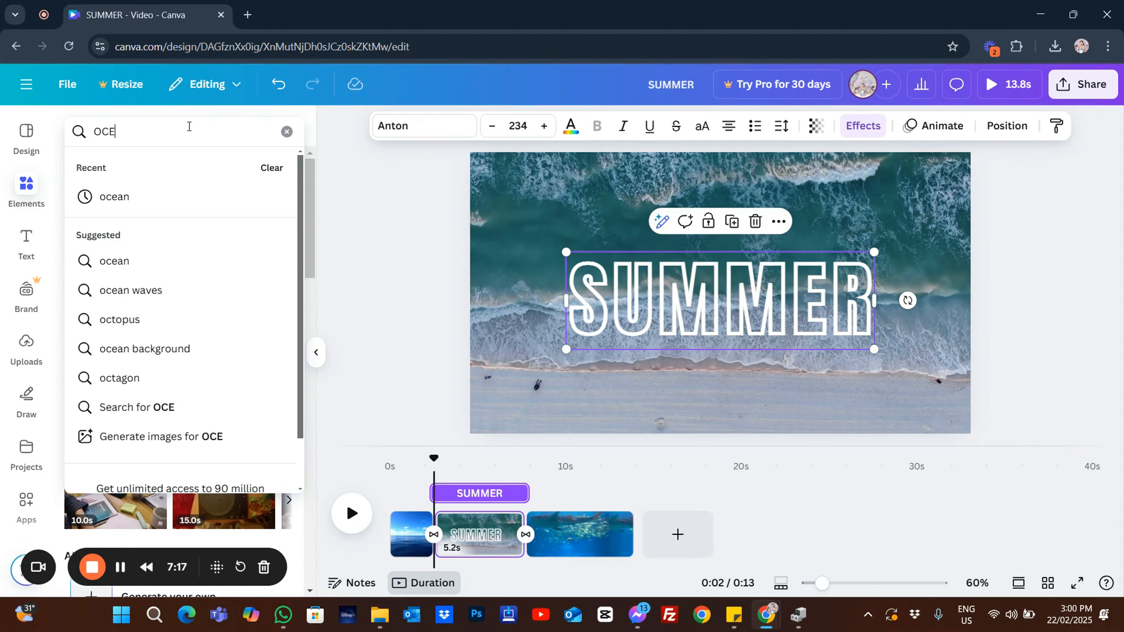
text(AN ANIMALS)
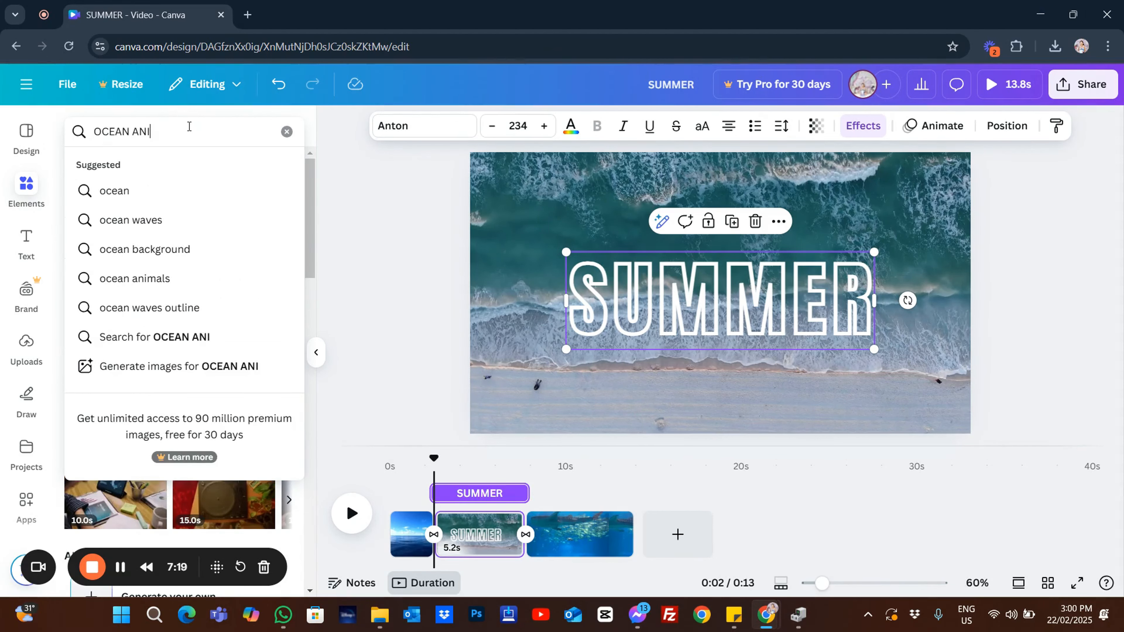
key(Return)
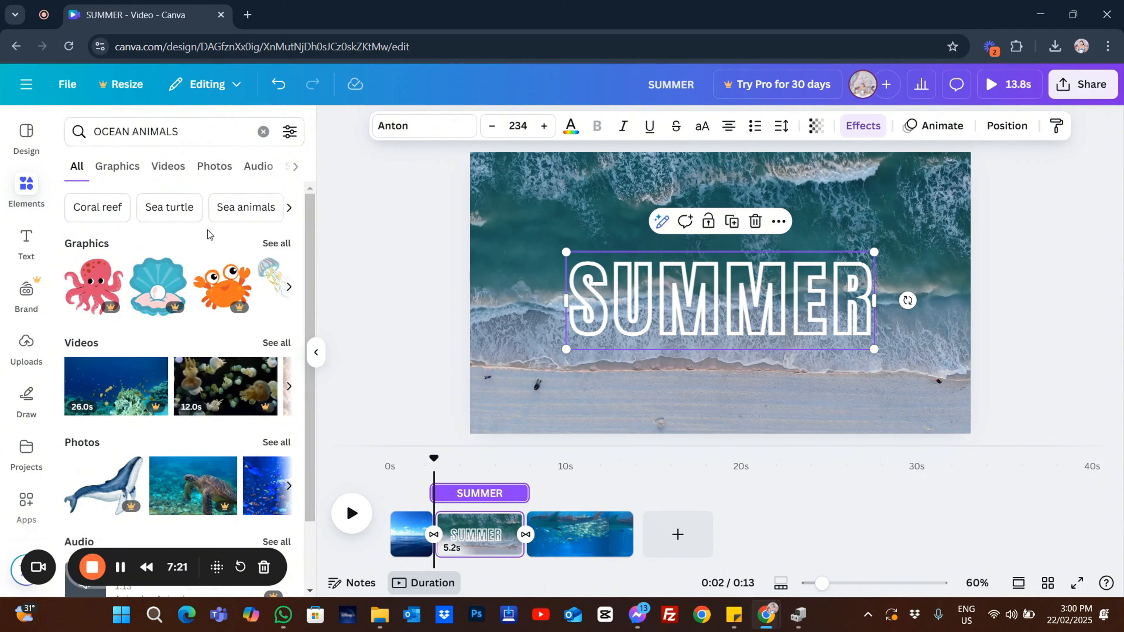
click(117, 166)
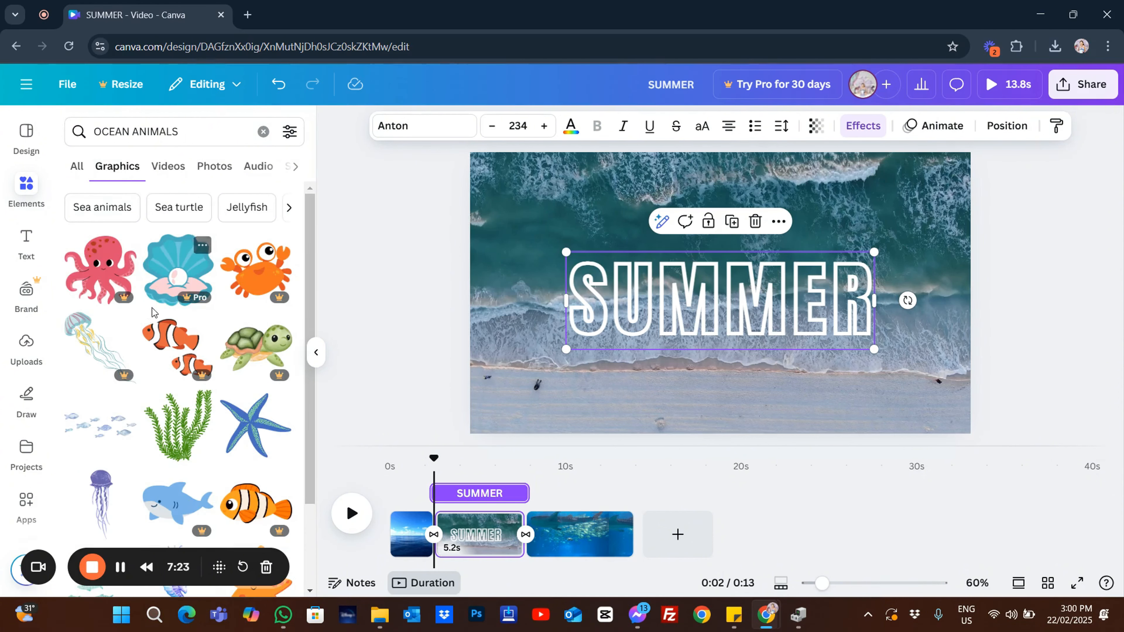
Add the purple jellyfish graphic to the beach page, enlarge it and place it beside the S of the SUMMER heading.
scroll(152, 308, down, 2)
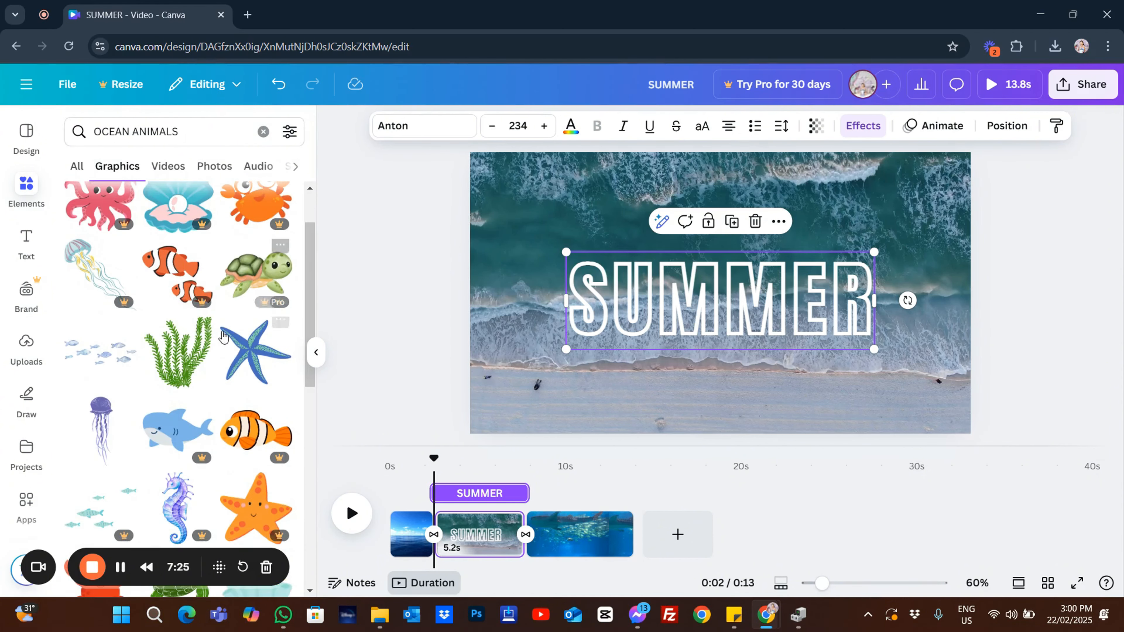
scroll(177, 318, down, 3)
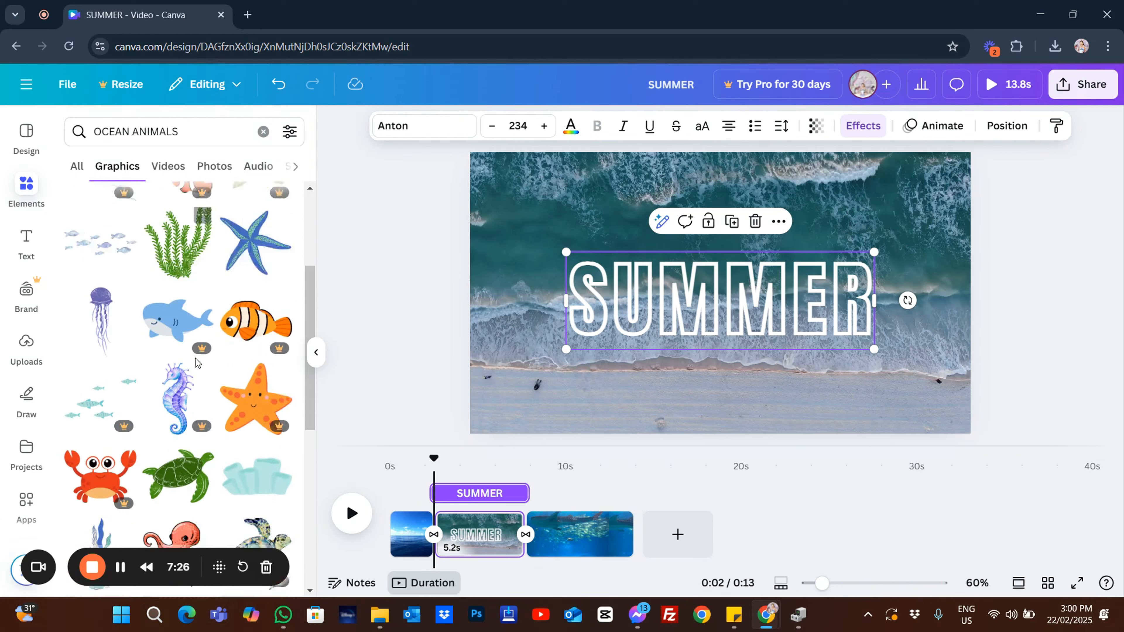
click(102, 291)
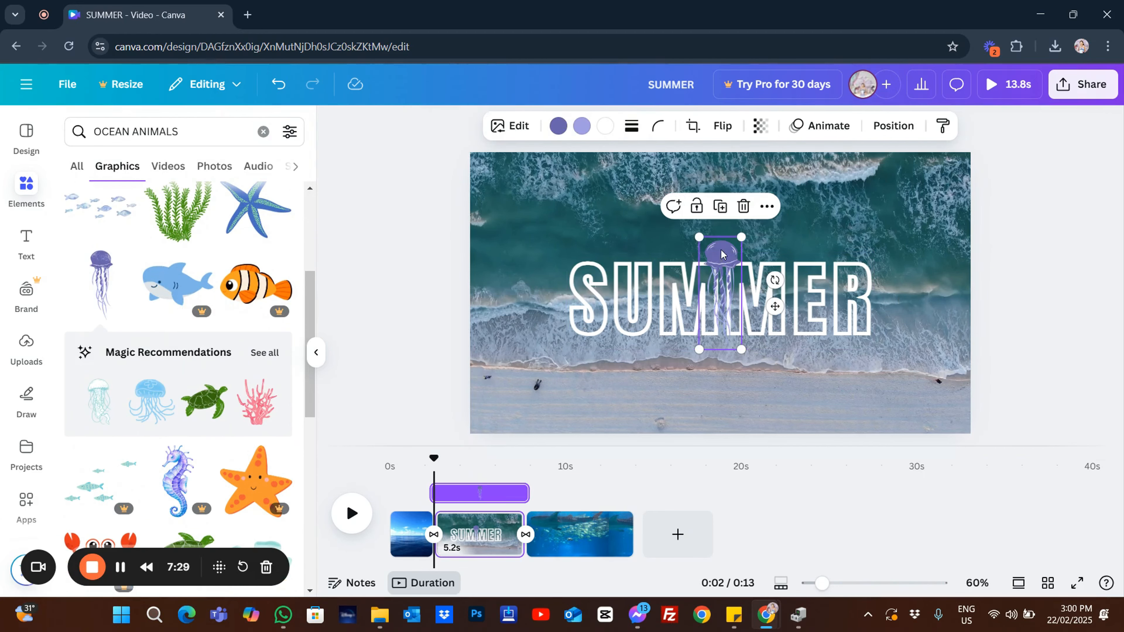
drag(745, 305, 567, 432)
mouse_move(536, 357)
mouse_down()
mouse_move(536, 329)
mouse_move(530, 341)
mouse_up()
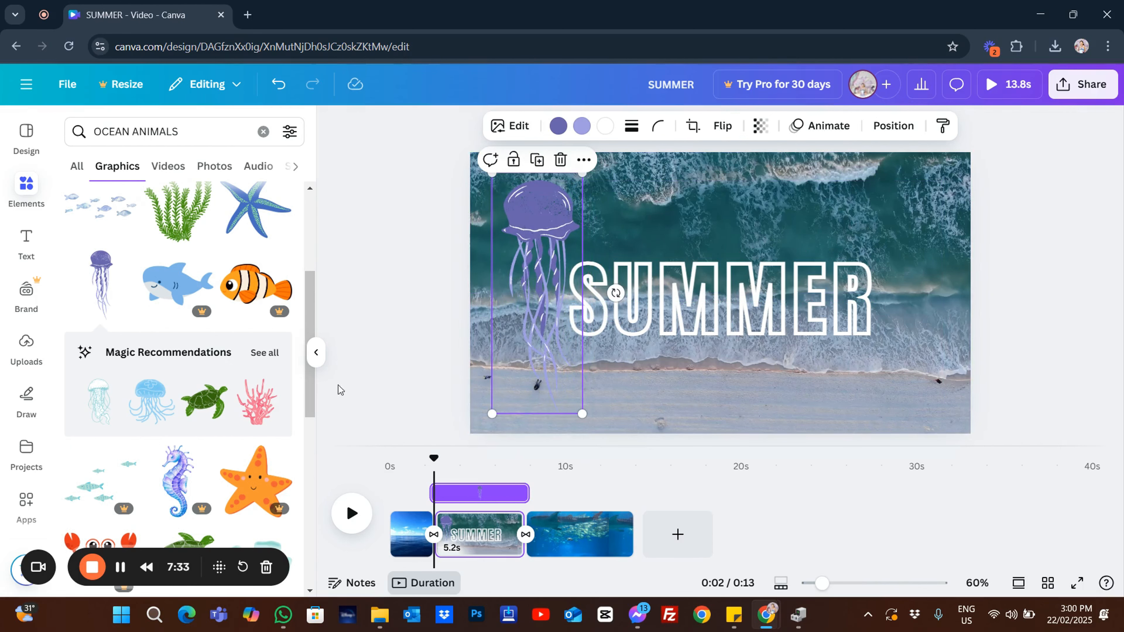
Add the recommended pink coral graphic, enlarge it and place it in the beach page's lower-right corner.
click(253, 402)
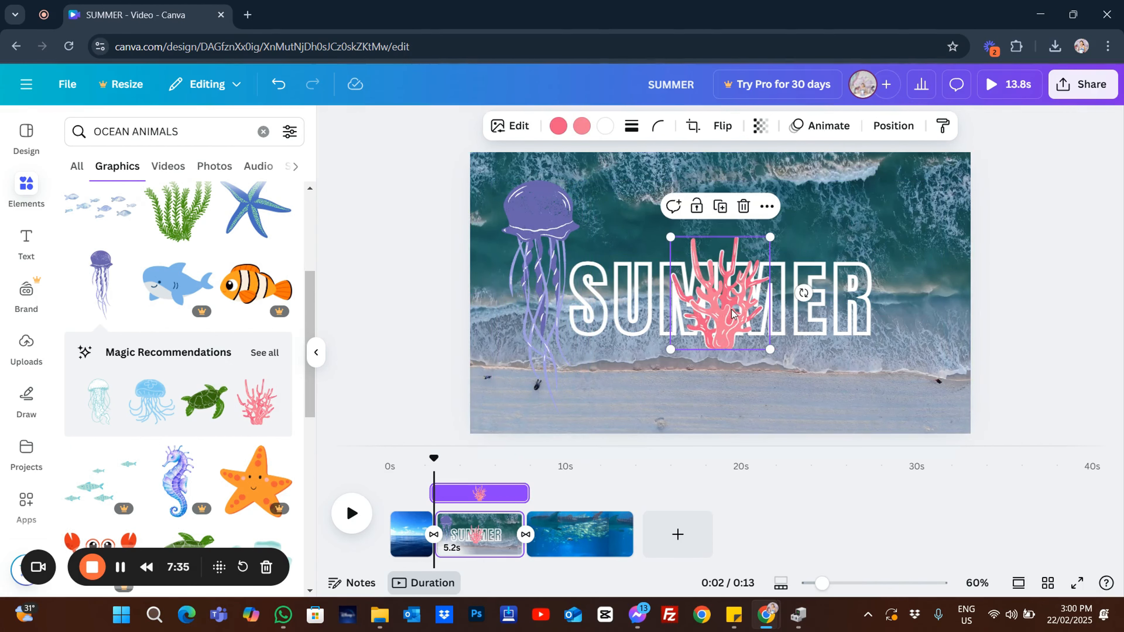
drag(787, 343, 834, 360)
drag(792, 309, 930, 379)
click(1053, 373)
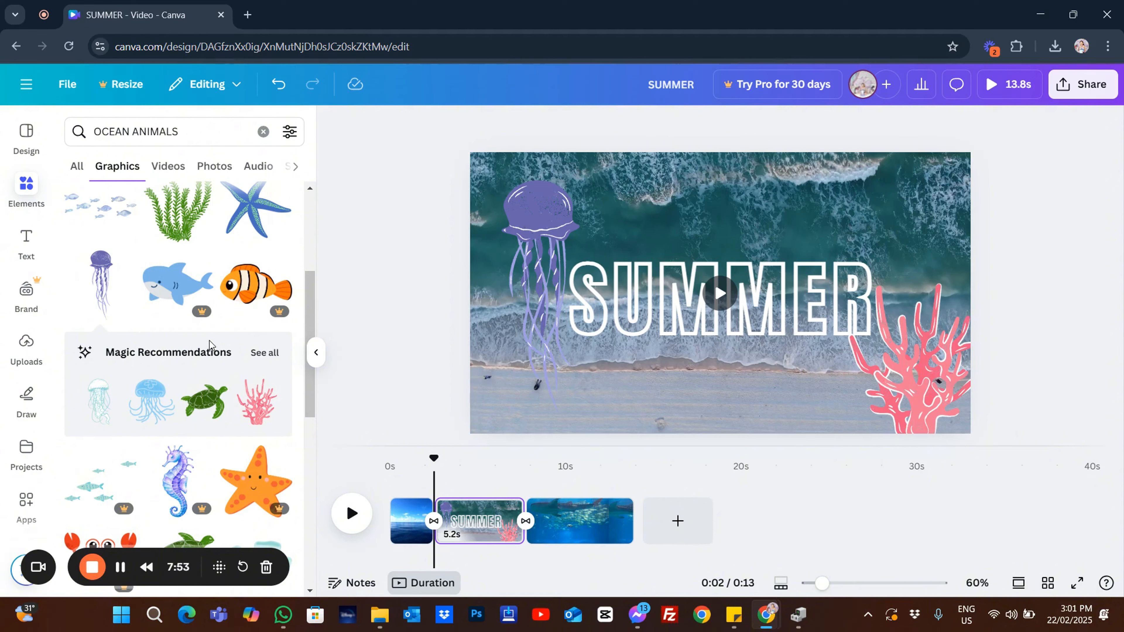
Recolour the jellyfish's light purple parts bright blue and dark purple parts dark blue, and the coral's darker pink parts yellow.
click(529, 284)
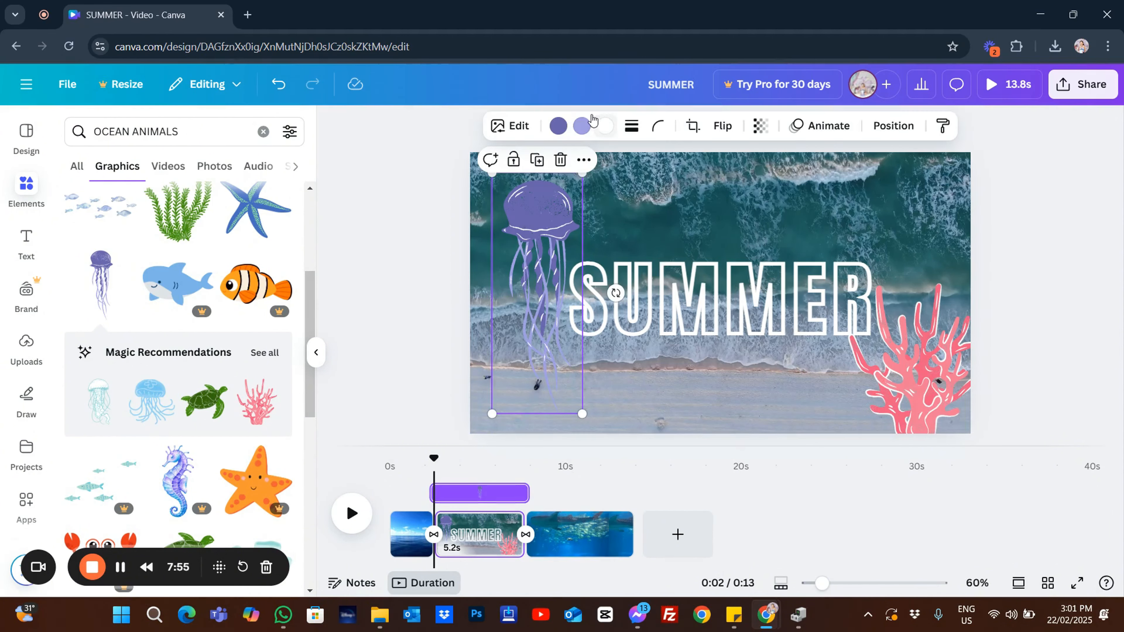
click(583, 127)
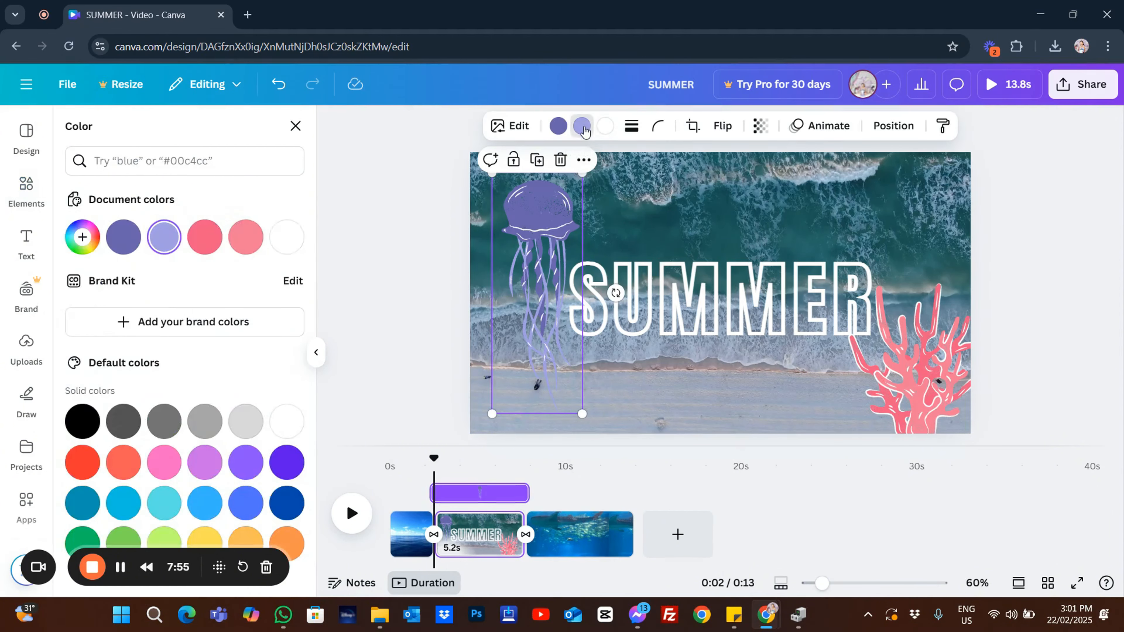
click(260, 505)
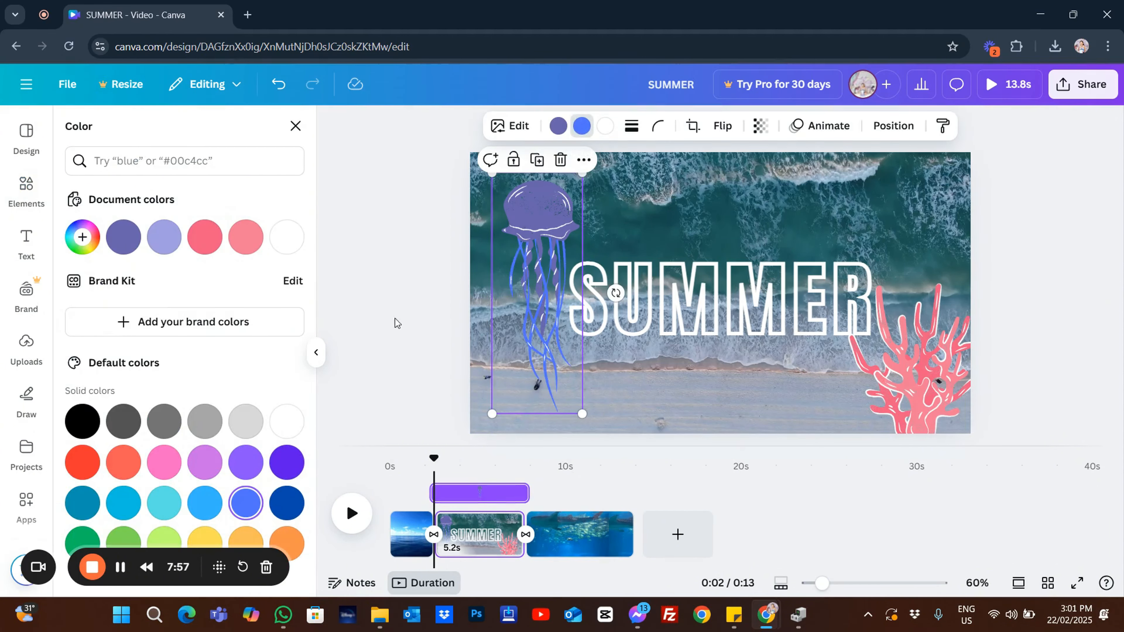
click(282, 499)
click(903, 376)
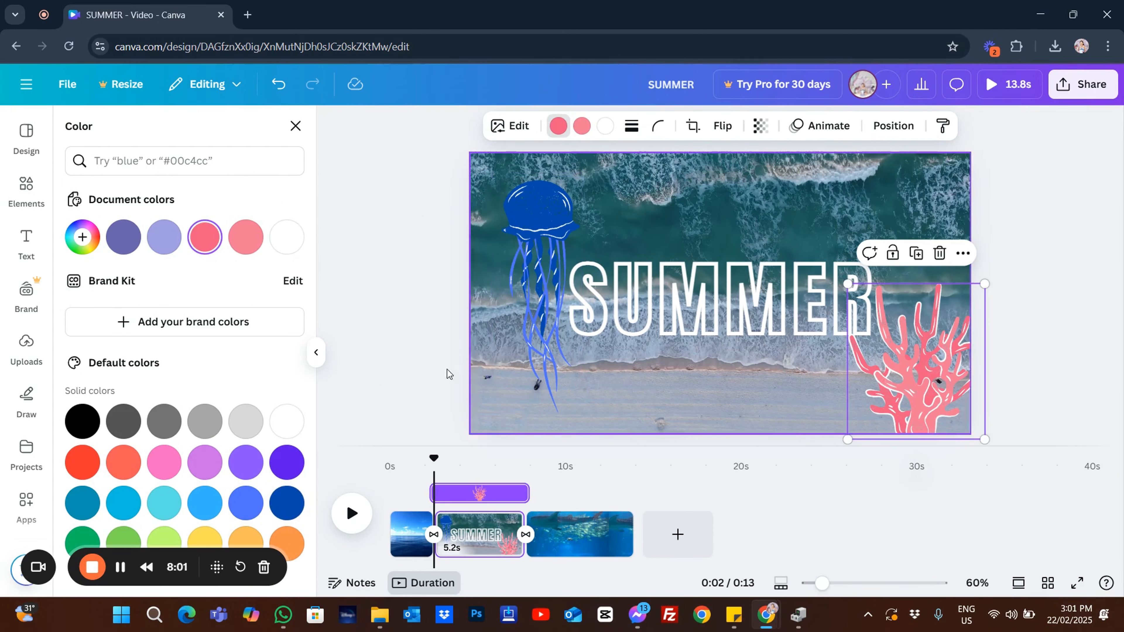
click(204, 542)
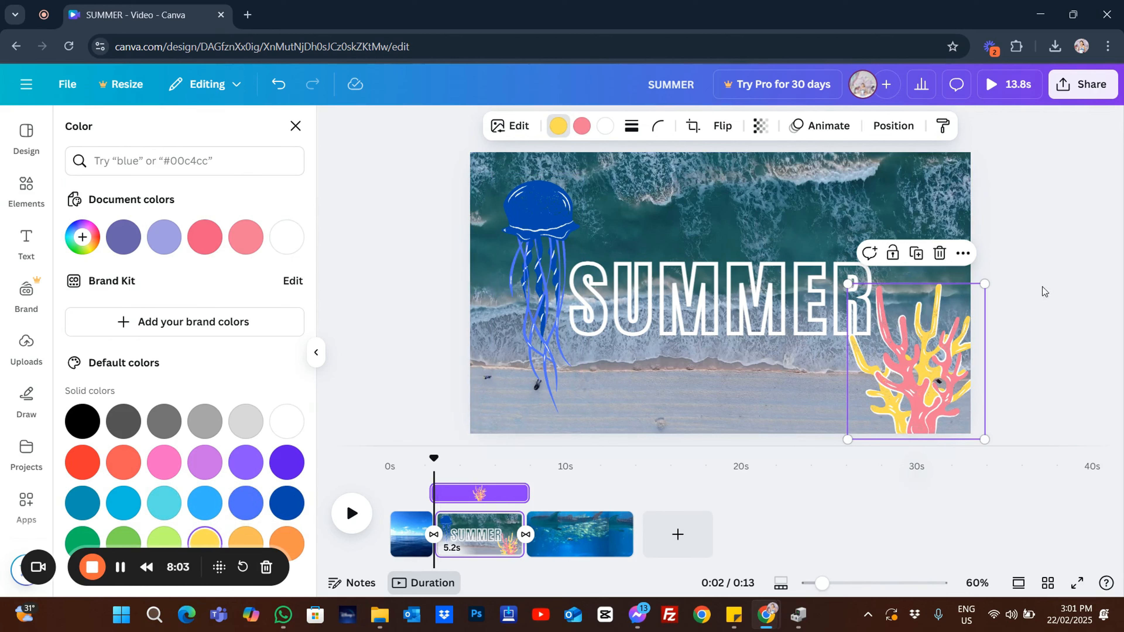
Browse the audio library's categories and open the full list of Happy tracks.
click(31, 185)
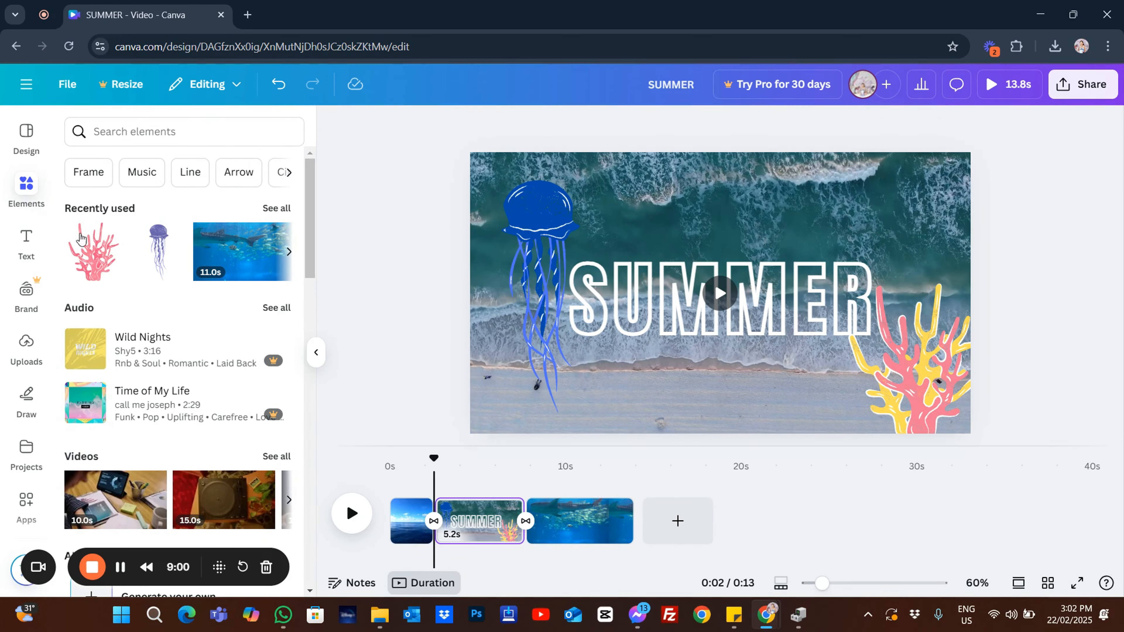
click(268, 308)
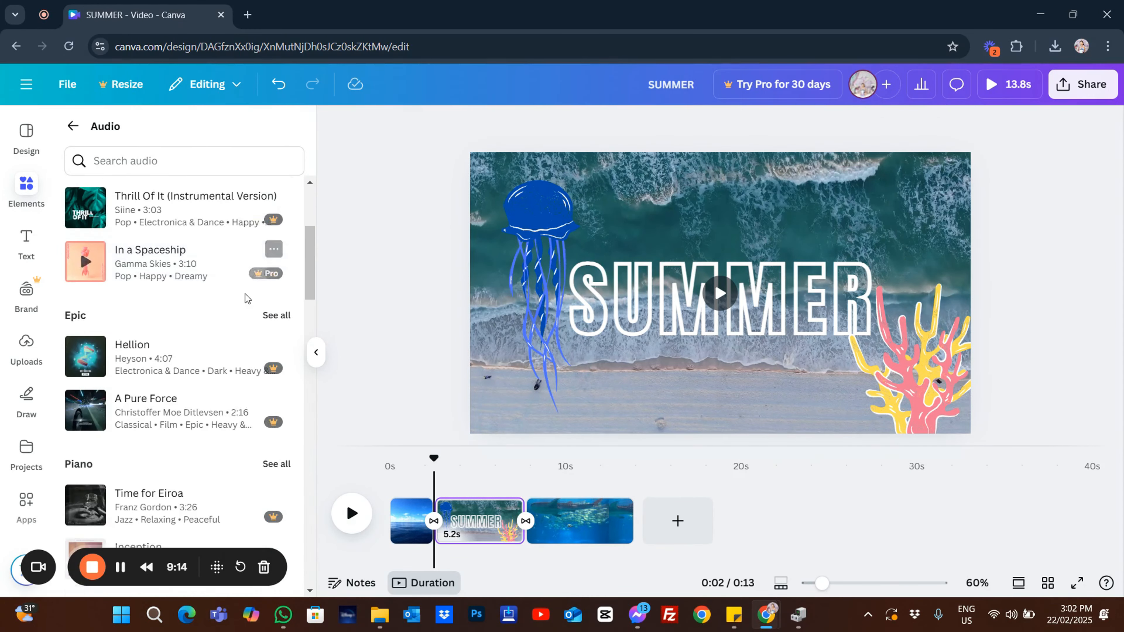
scroll(247, 299, down, 3)
scroll(246, 298, down, 3)
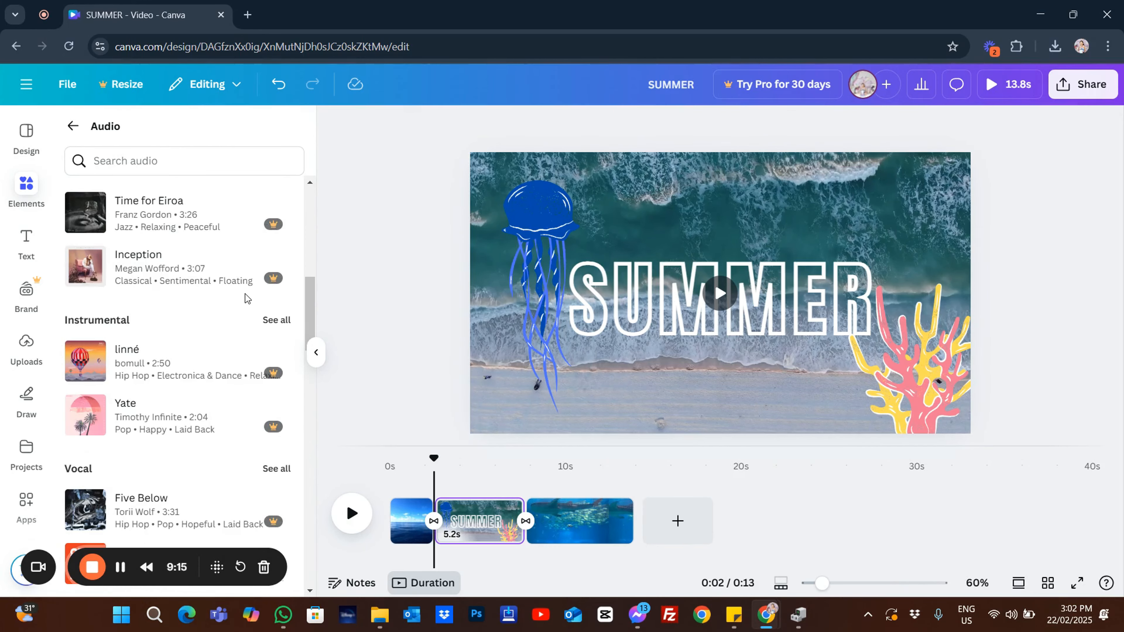
scroll(247, 299, up, 5)
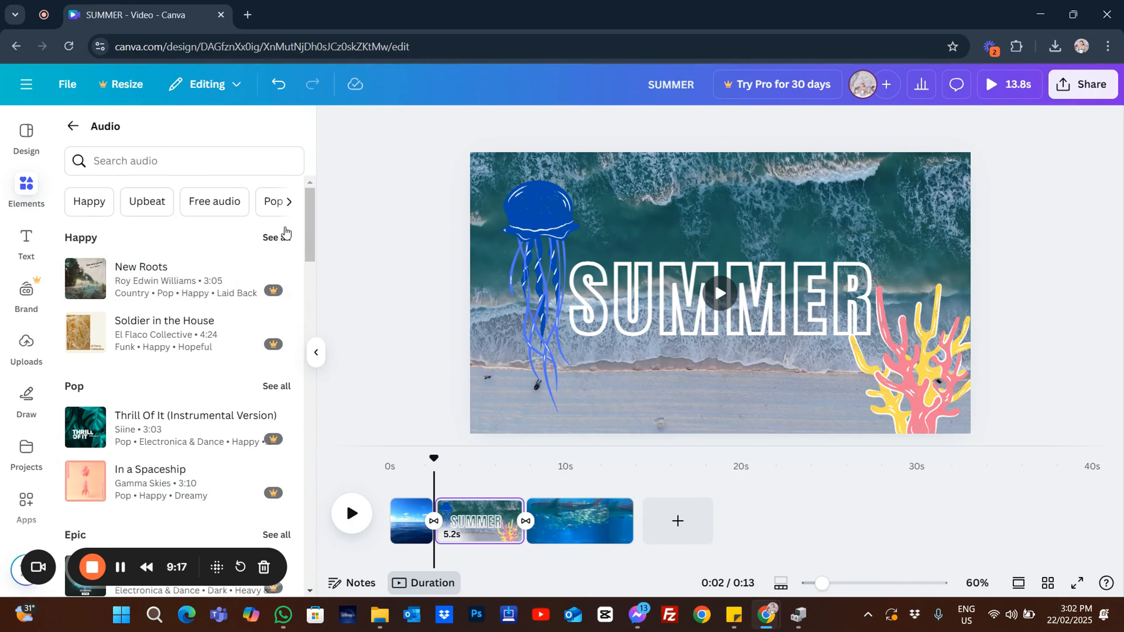
click(287, 212)
click(289, 209)
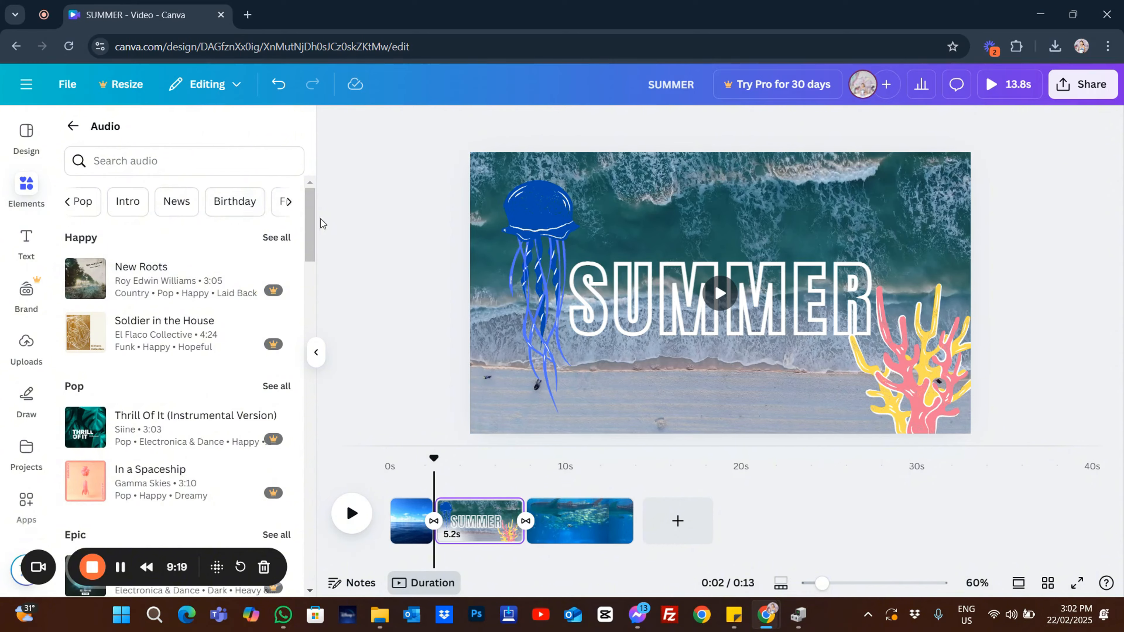
drag(311, 221, 233, 201)
click(274, 236)
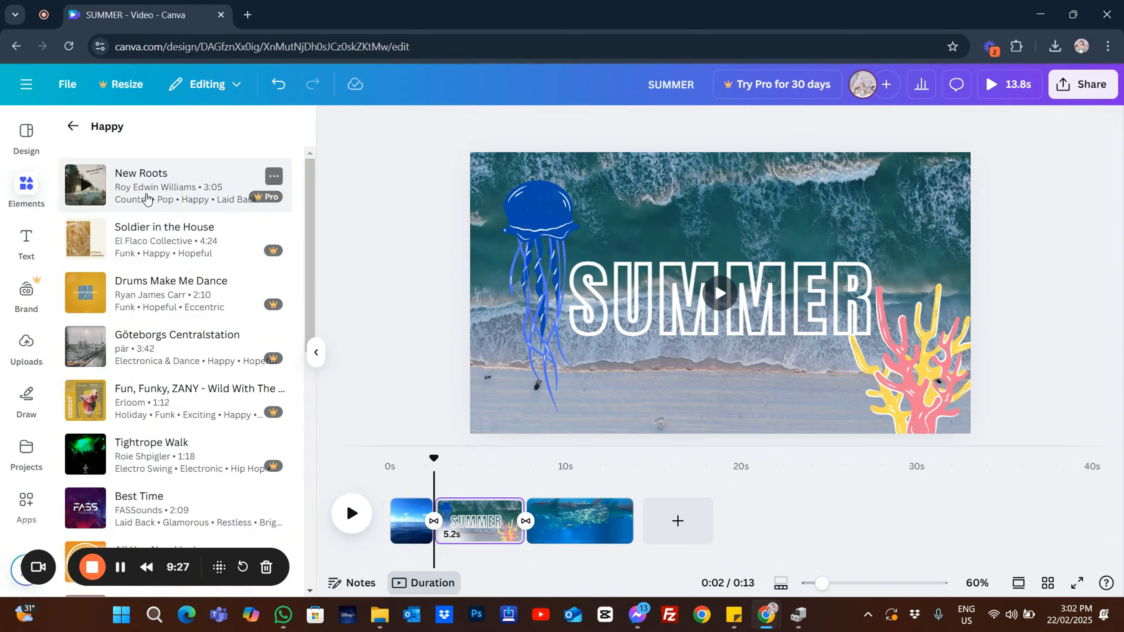
Add the Best Time track from the Happy list to the timeline beneath the beach page.
scroll(203, 387, down, 3)
click(202, 386)
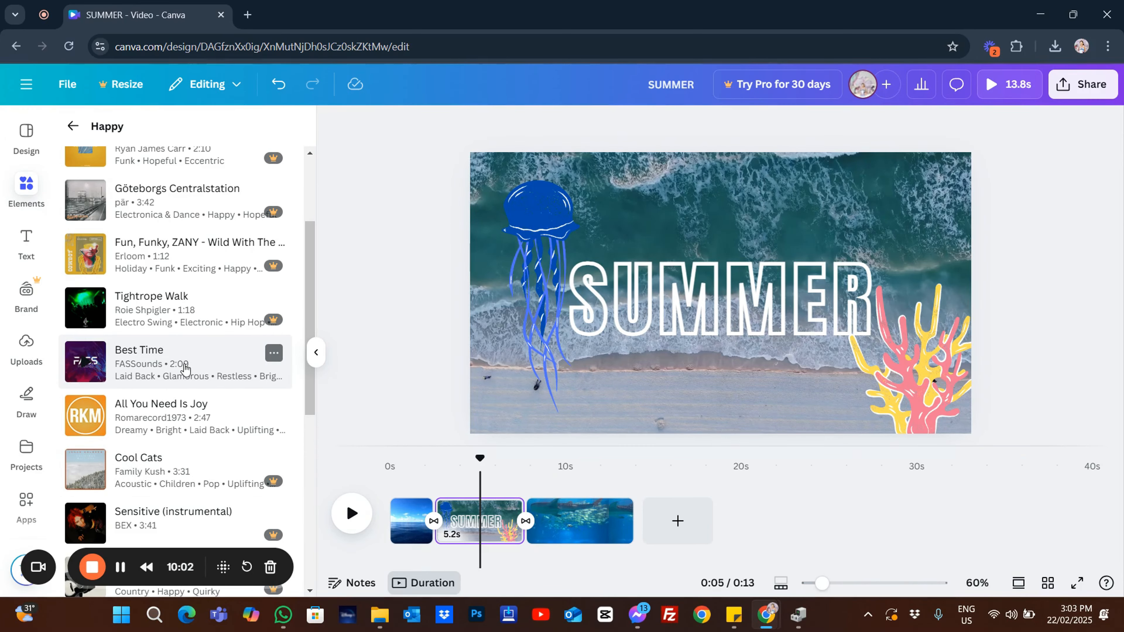
drag(185, 369, 437, 512)
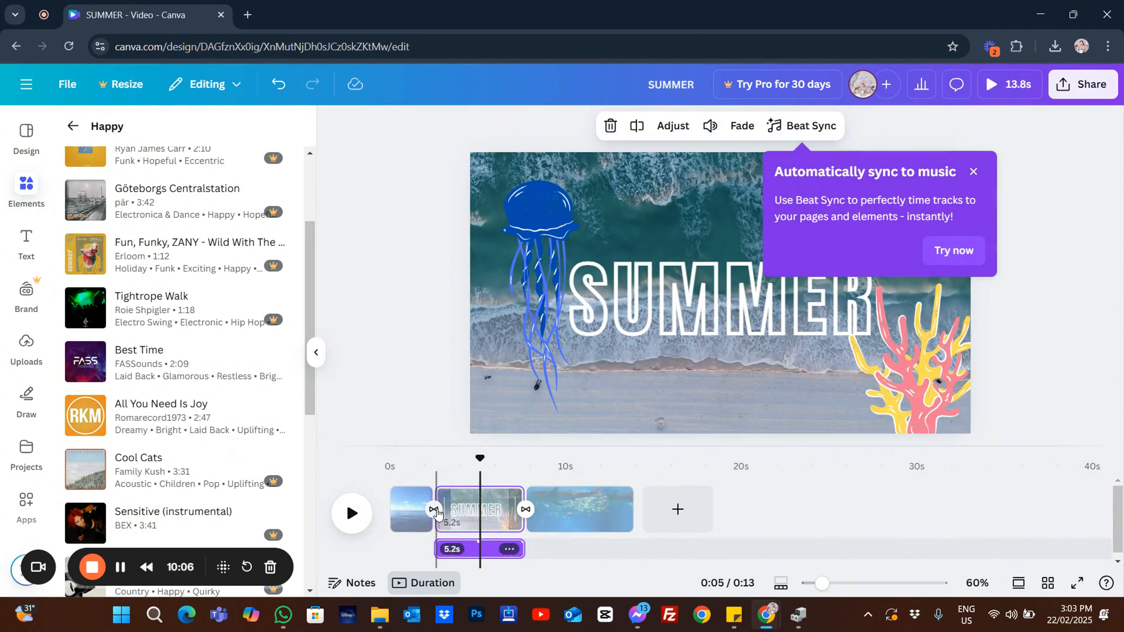
mouse_move(498, 549)
mouse_down()
mouse_move(452, 548)
mouse_move(498, 549)
mouse_up()
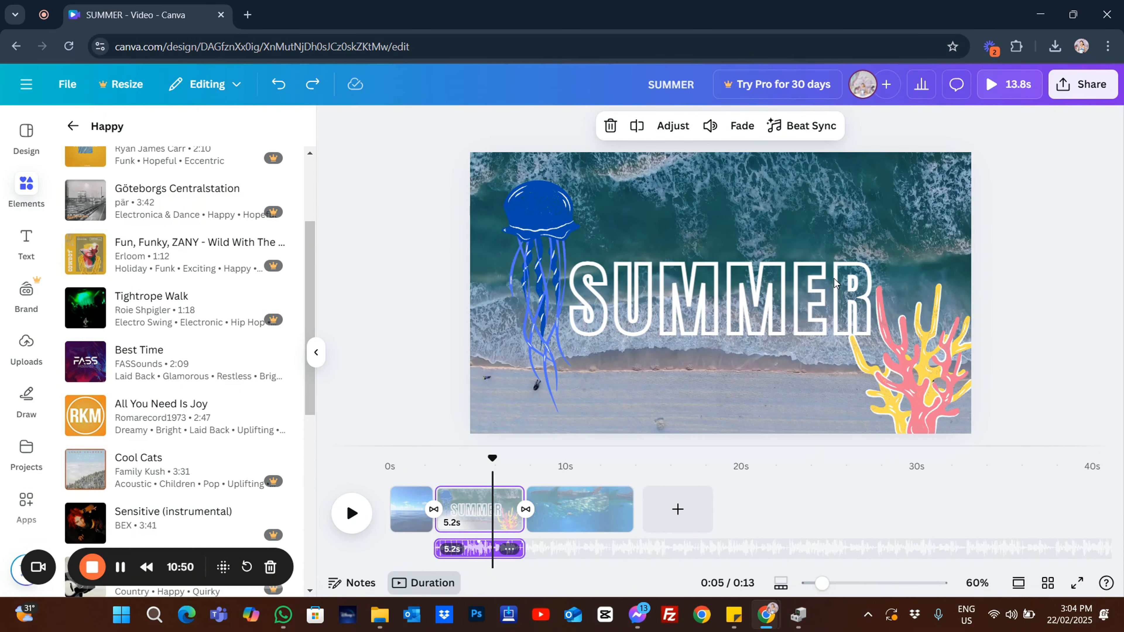
Adjust the Best Time track's volume, trying 54 before raising it to about two-thirds of the range.
click(710, 133)
drag(660, 211, 622, 212)
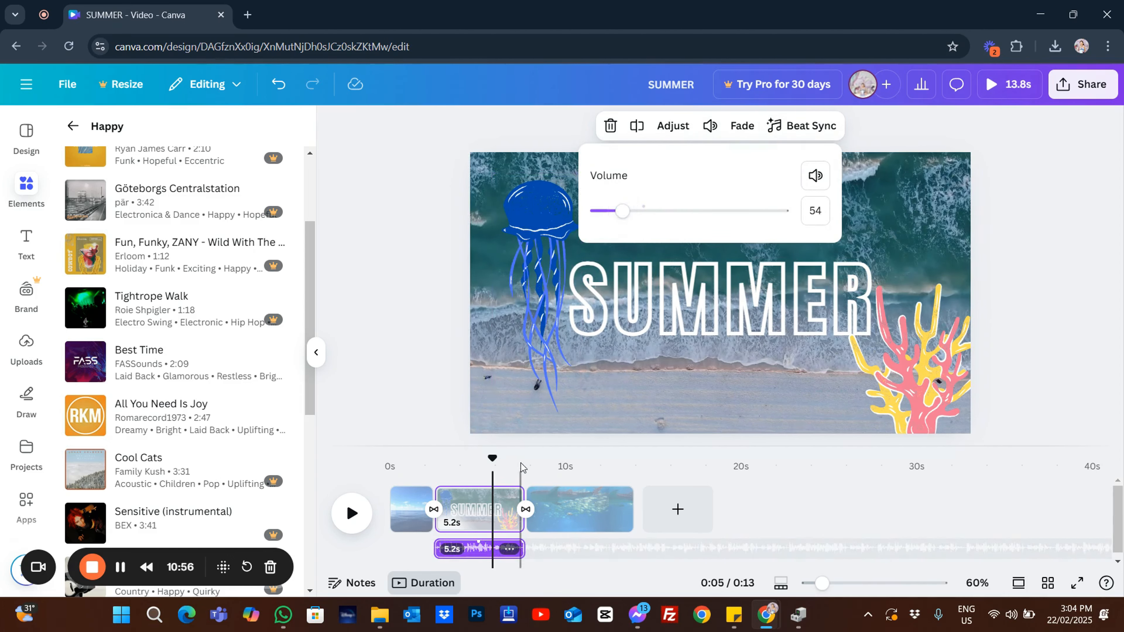
click(723, 211)
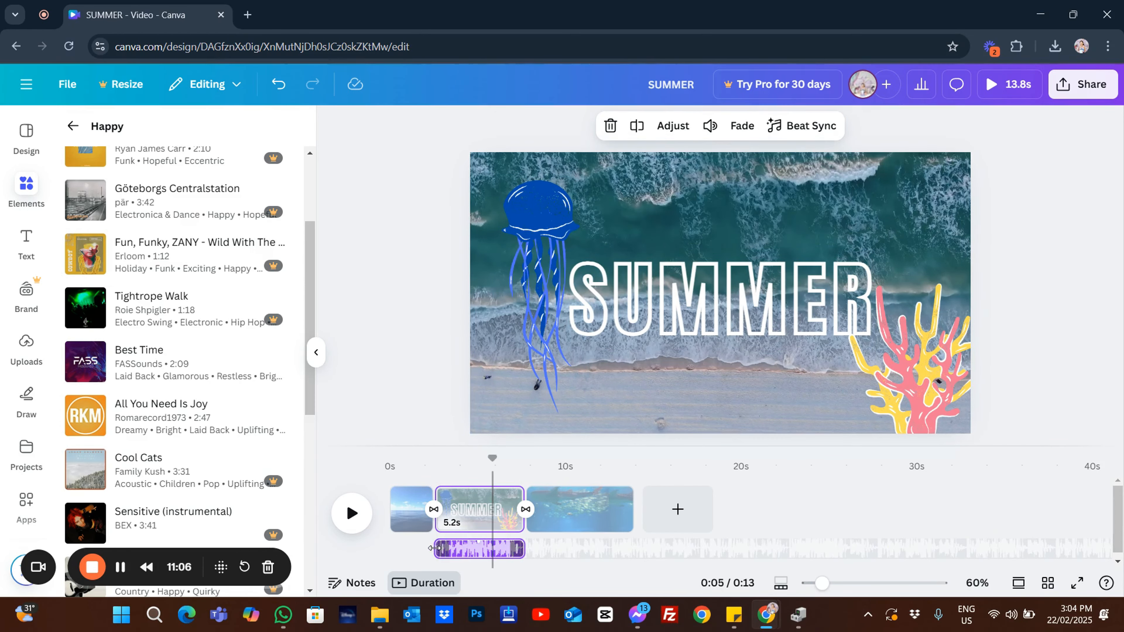
Extend the Best Time track in both directions so it spans the full 13.8-second video.
drag(433, 548, 389, 548)
drag(484, 553, 636, 553)
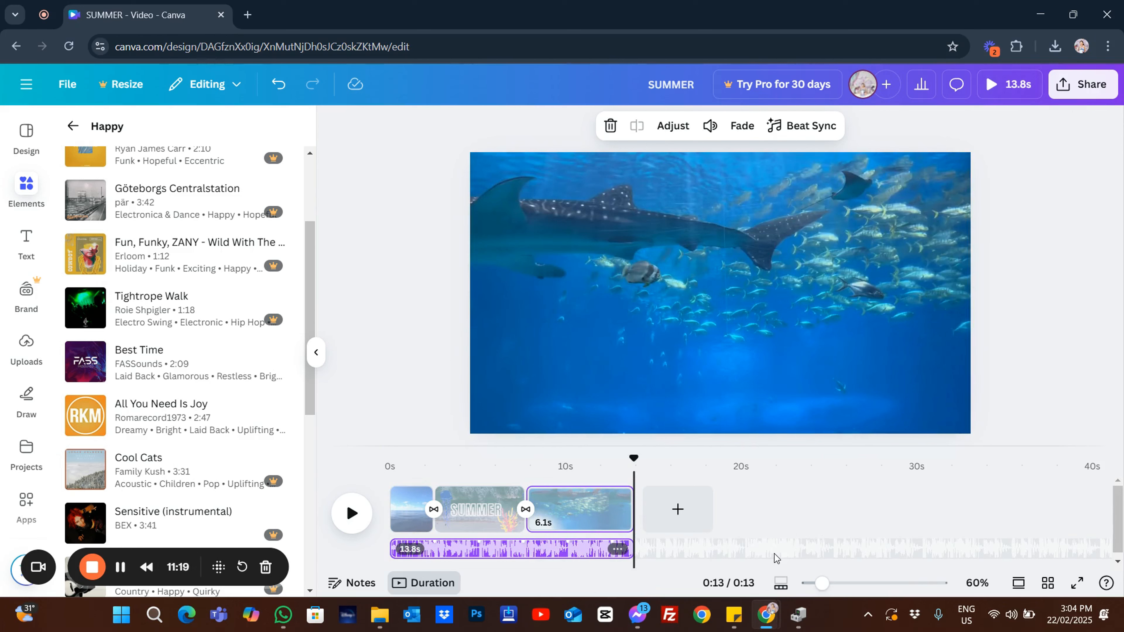
click(772, 554)
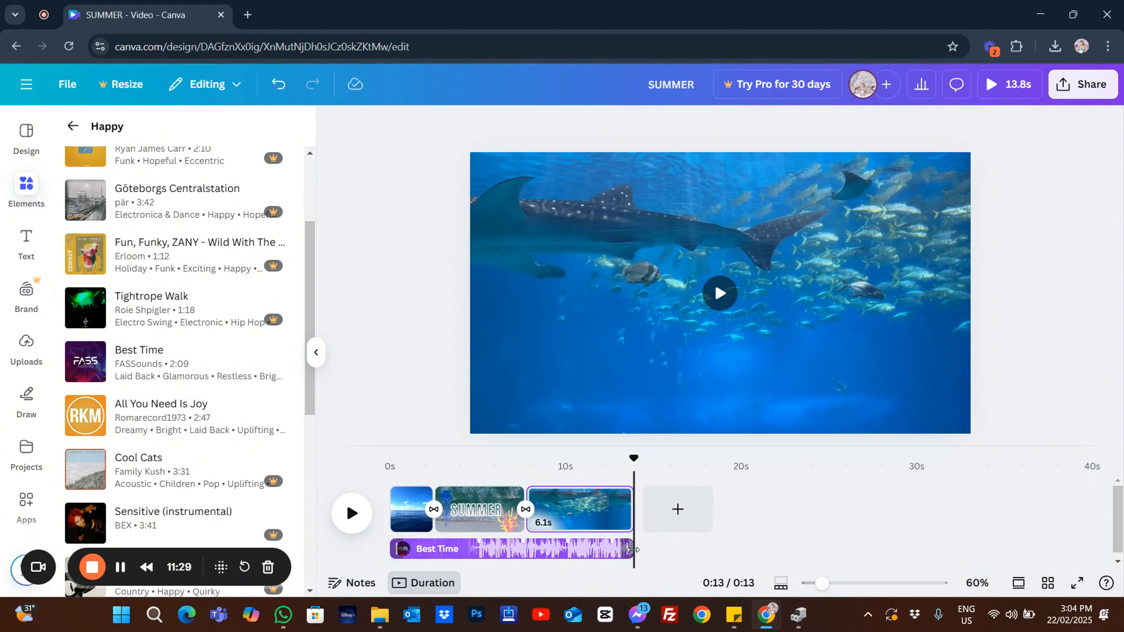
Shorten the Best Time track to end with the beach page and place All You Need Is Joy beneath the underwater page.
drag(633, 549, 529, 548)
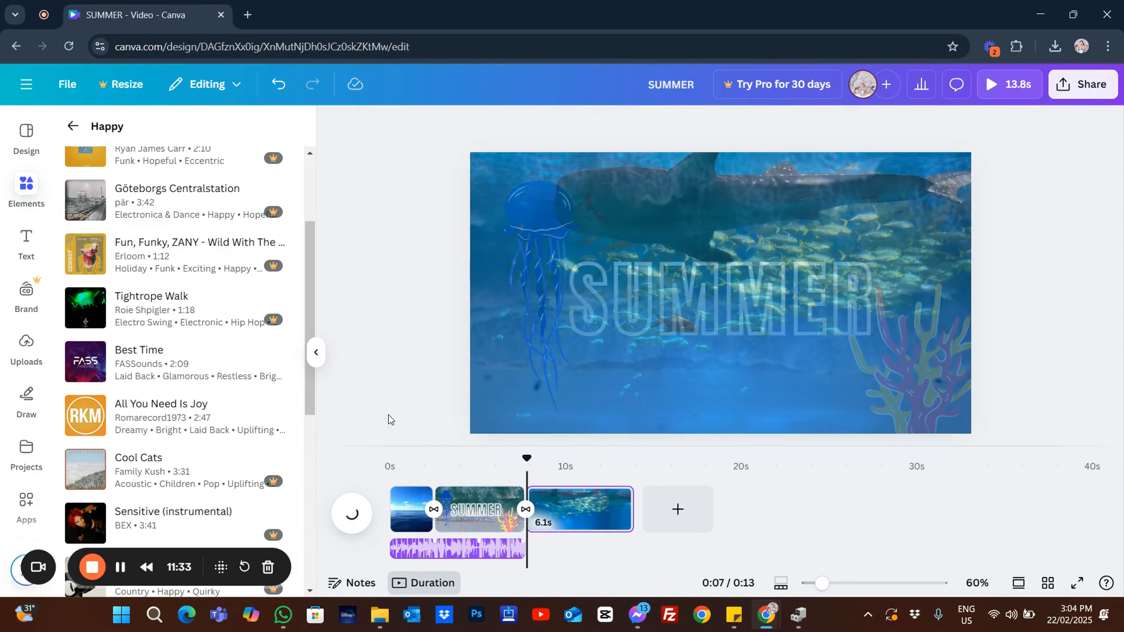
scroll(150, 465, down, 3)
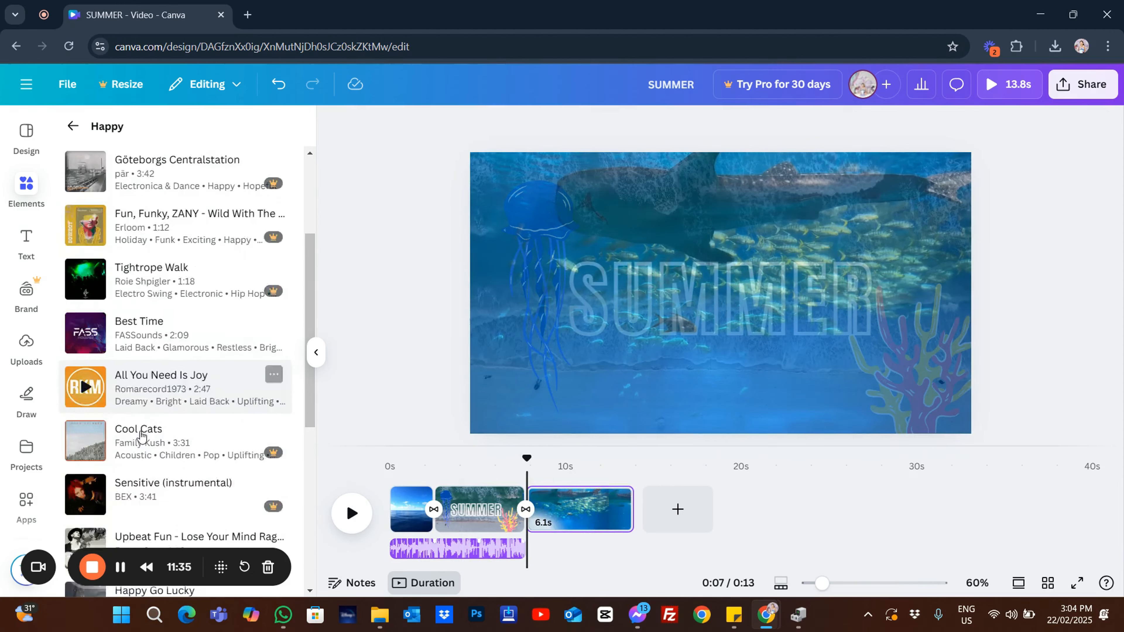
scroll(150, 464, down, 5)
scroll(153, 461, up, 5)
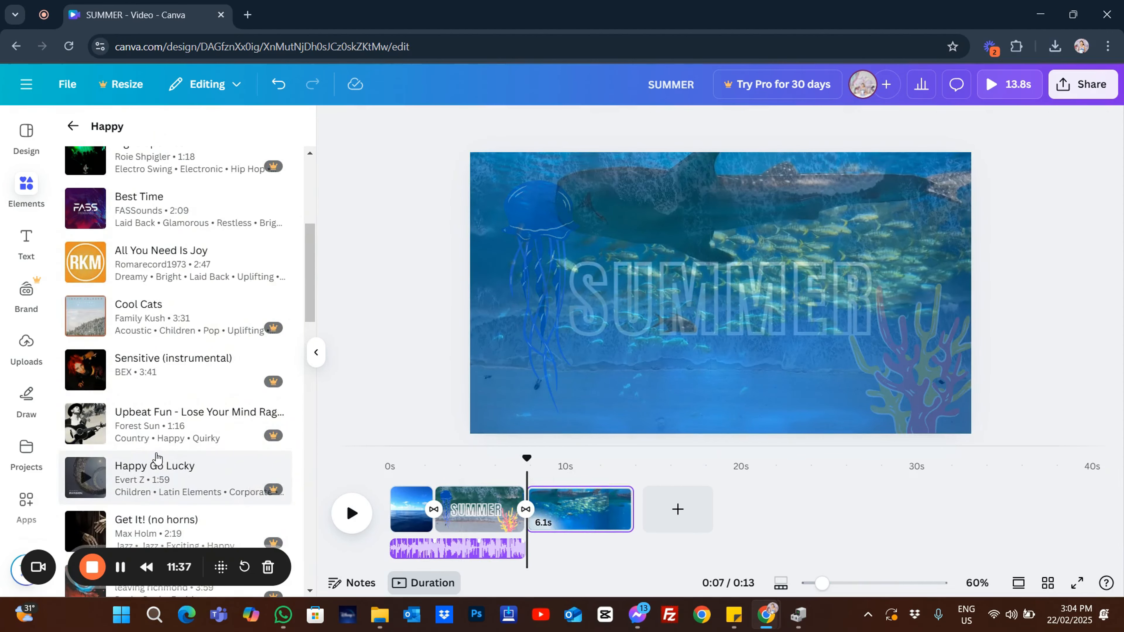
drag(177, 261, 537, 540)
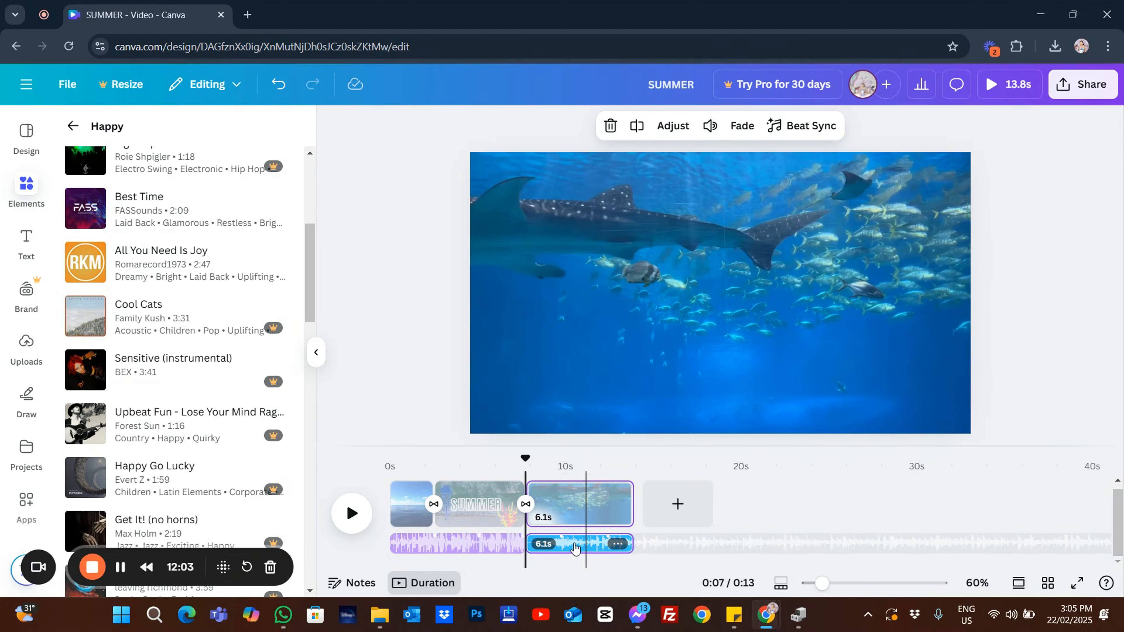
Apply a short fade-out and a longer fade-in to the All You Need Is Joy track.
right_click(574, 547)
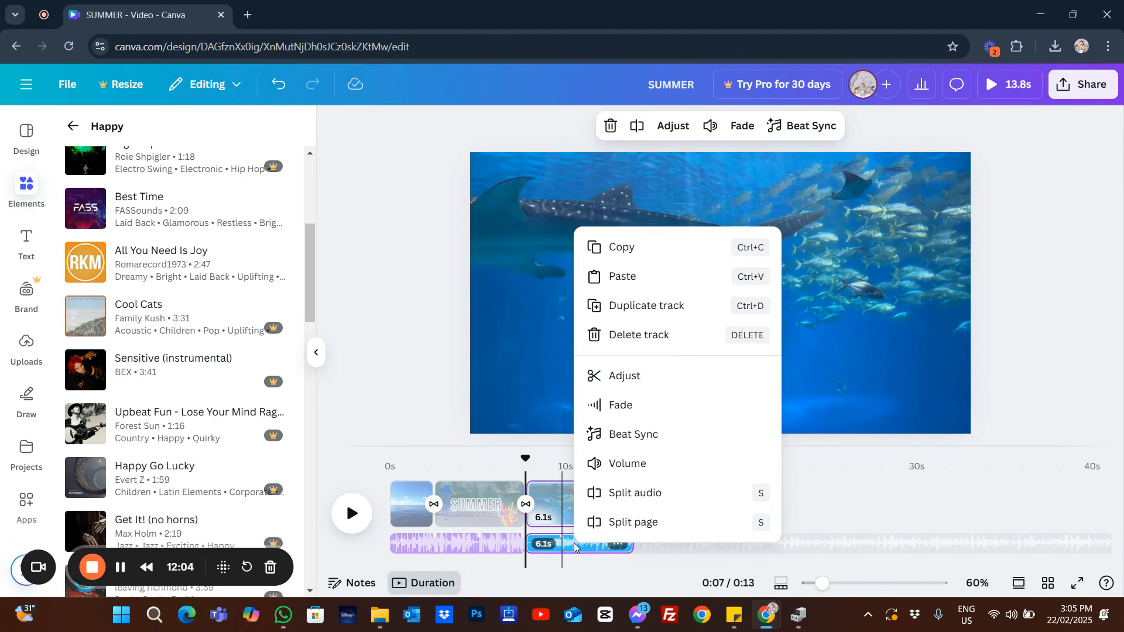
click(652, 406)
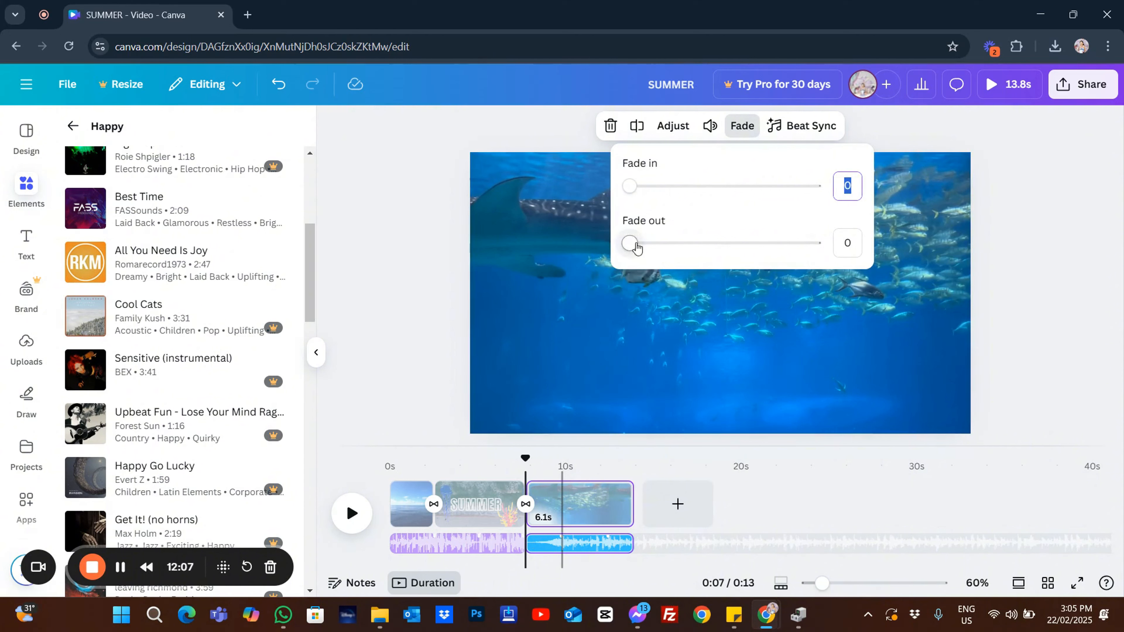
mouse_move(637, 248)
mouse_down()
mouse_move(683, 251)
mouse_move(647, 249)
mouse_up()
drag(631, 186, 694, 188)
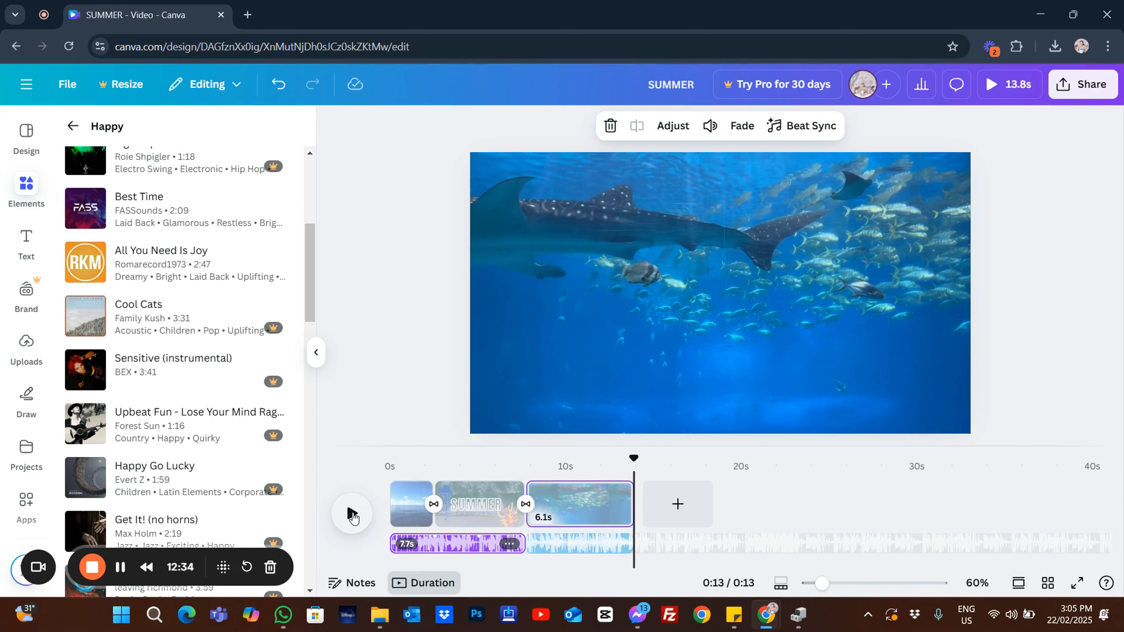
Preview the whole video in the large player at a lowered playback volume, and return to the editor.
click(1021, 91)
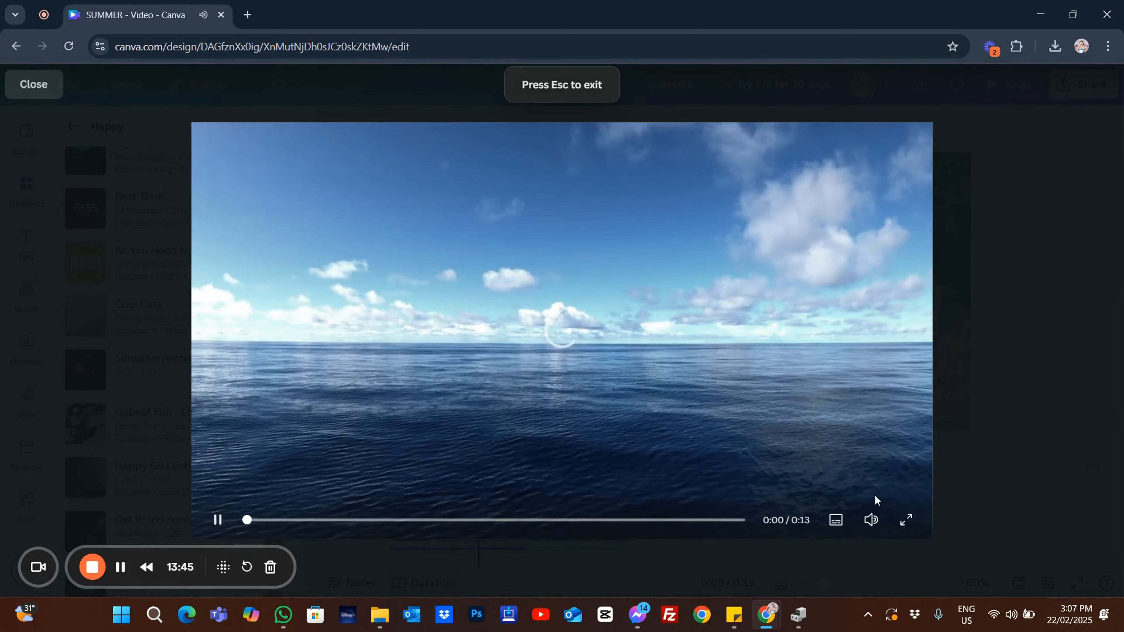
mouse_move(869, 519)
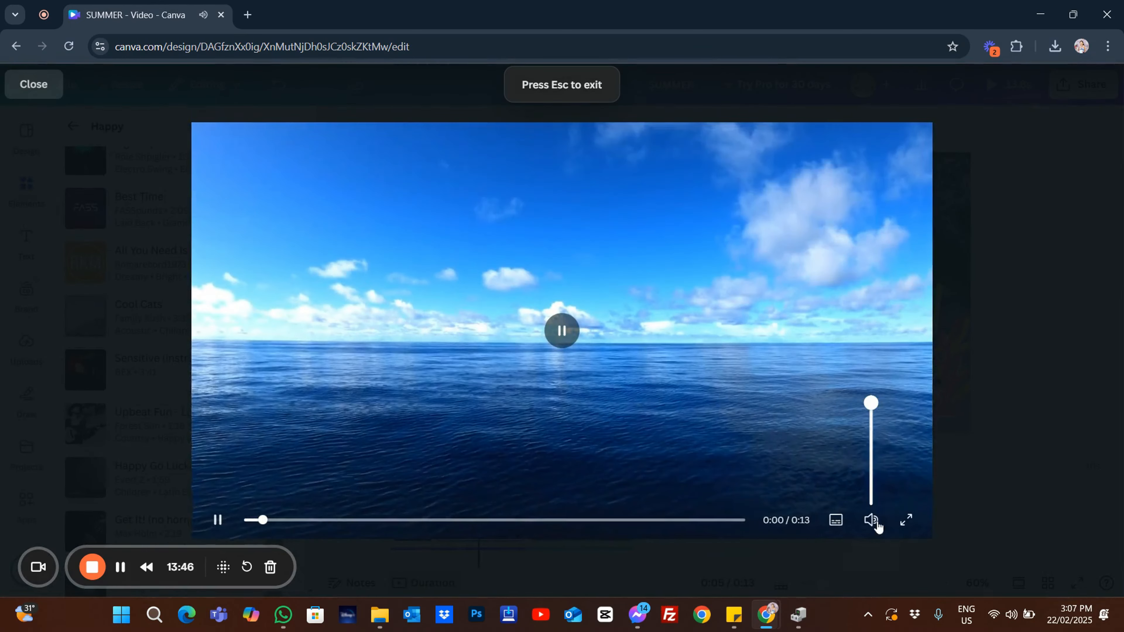
drag(875, 414, 878, 442)
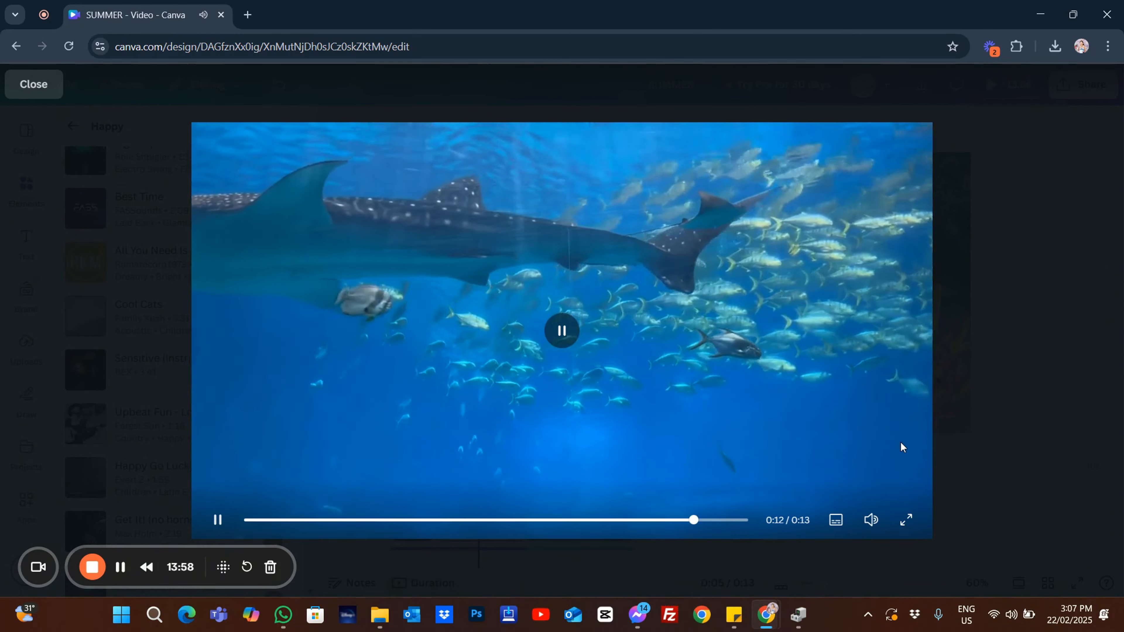
click(1002, 488)
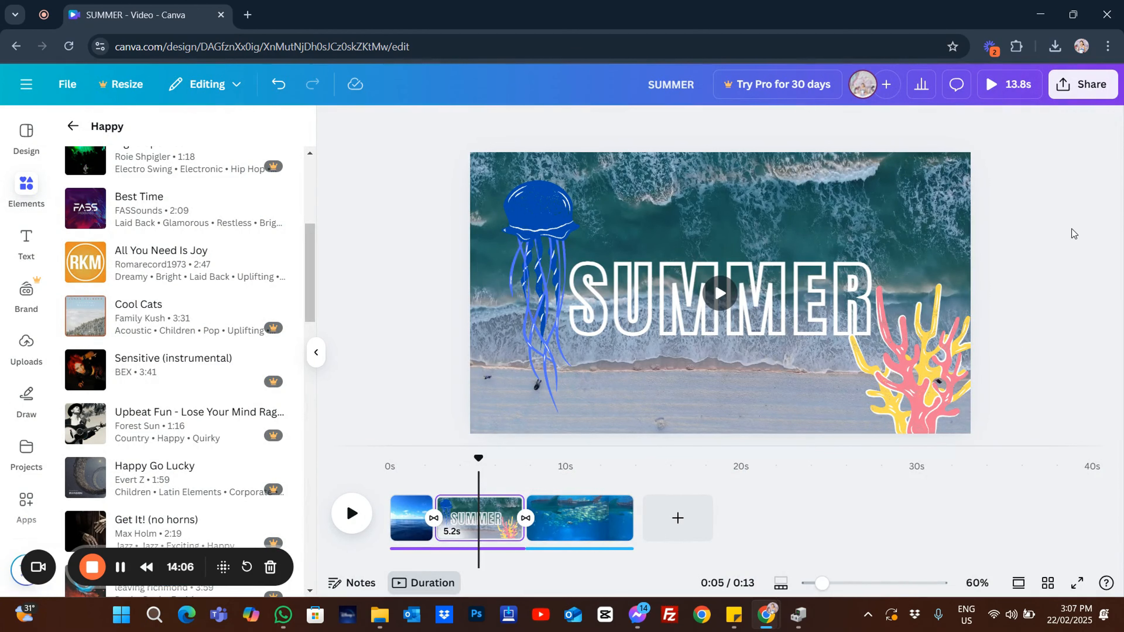
Open the design's download settings and choose MP4 Video as the file type.
click(1102, 89)
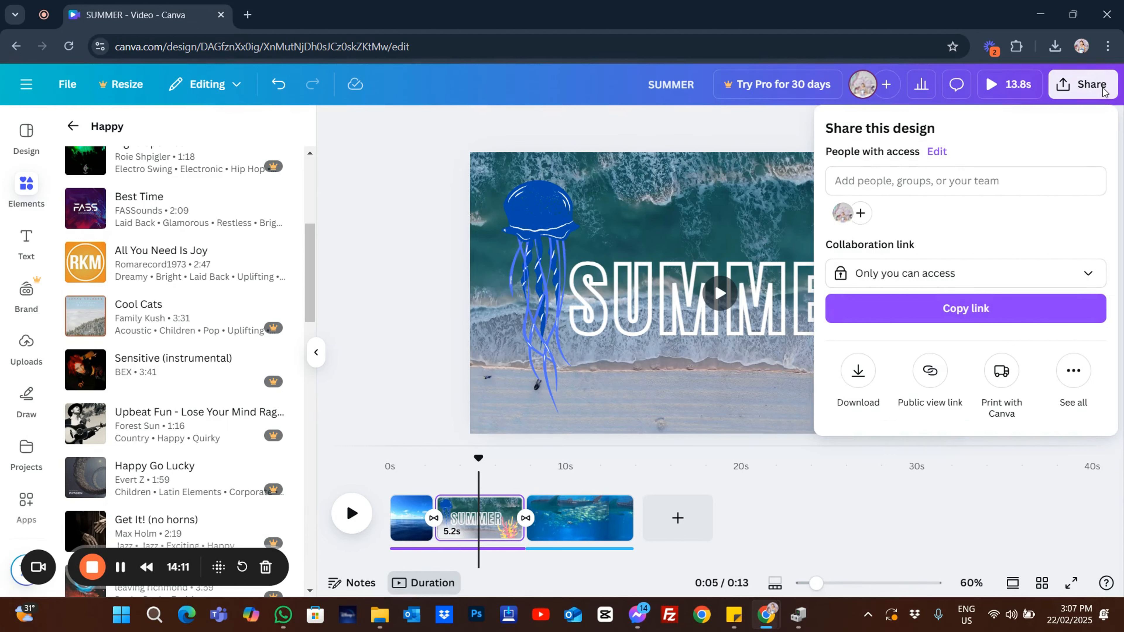
click(859, 374)
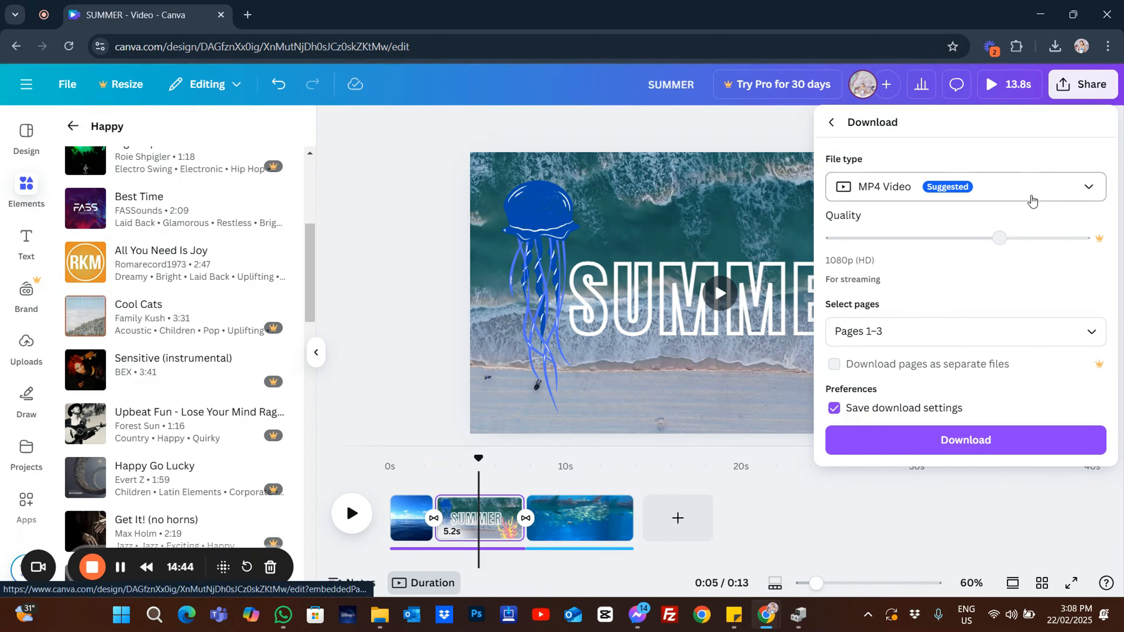
click(1031, 195)
click(976, 460)
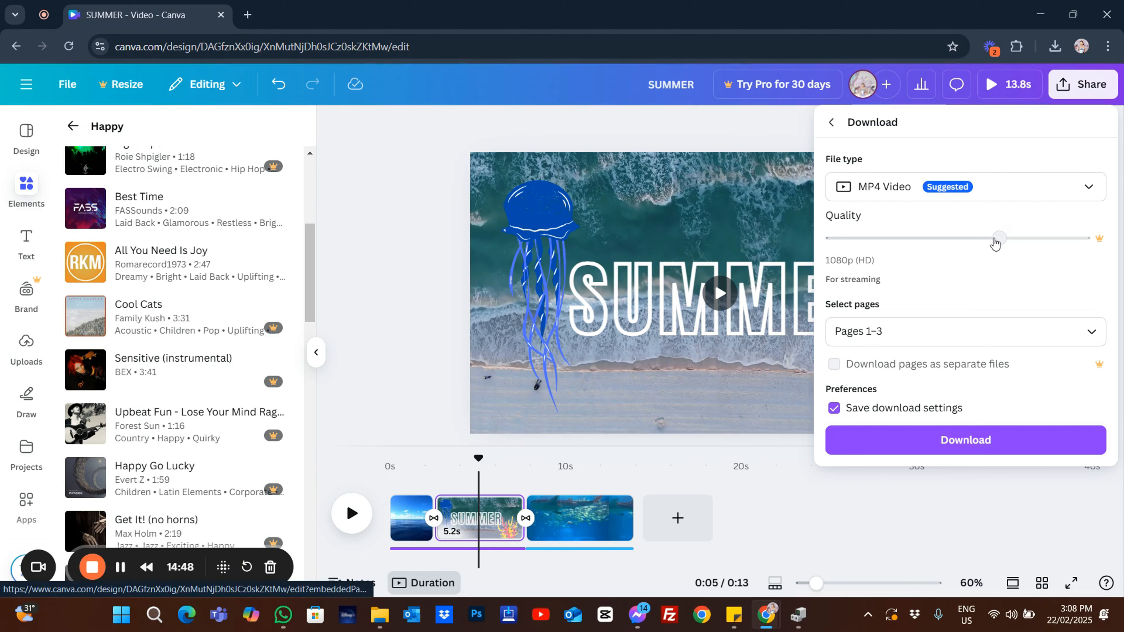
Select all pages (1–3) for export and download the SUMMER video at 1080p.
click(956, 331)
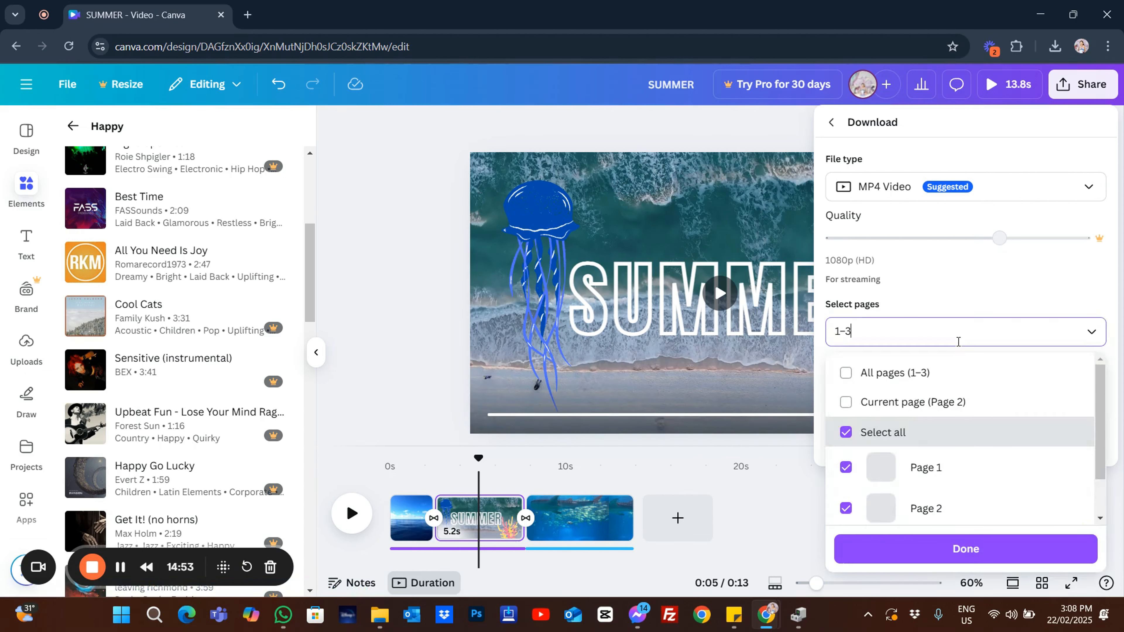
scroll(926, 465, down, 1)
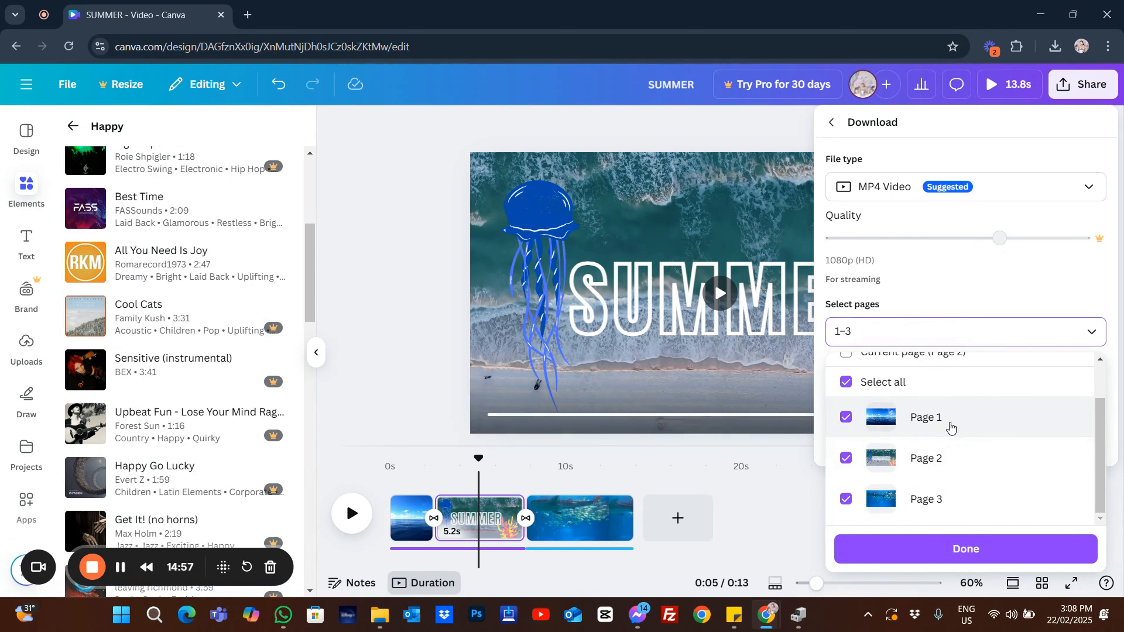
click(961, 385)
click(974, 381)
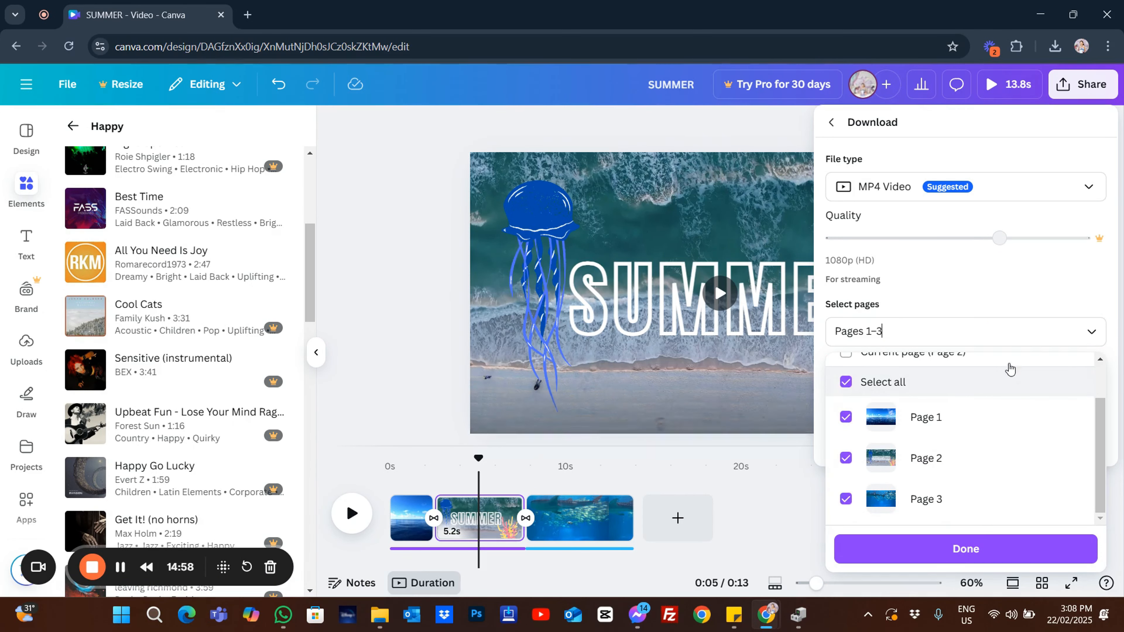
click(1029, 330)
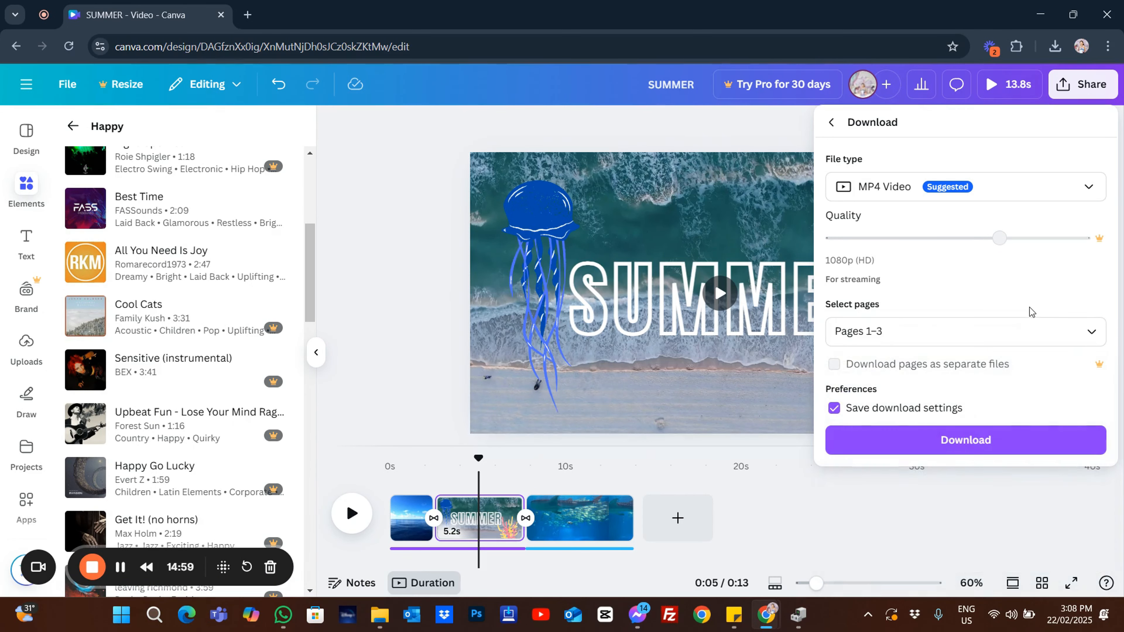
click(983, 443)
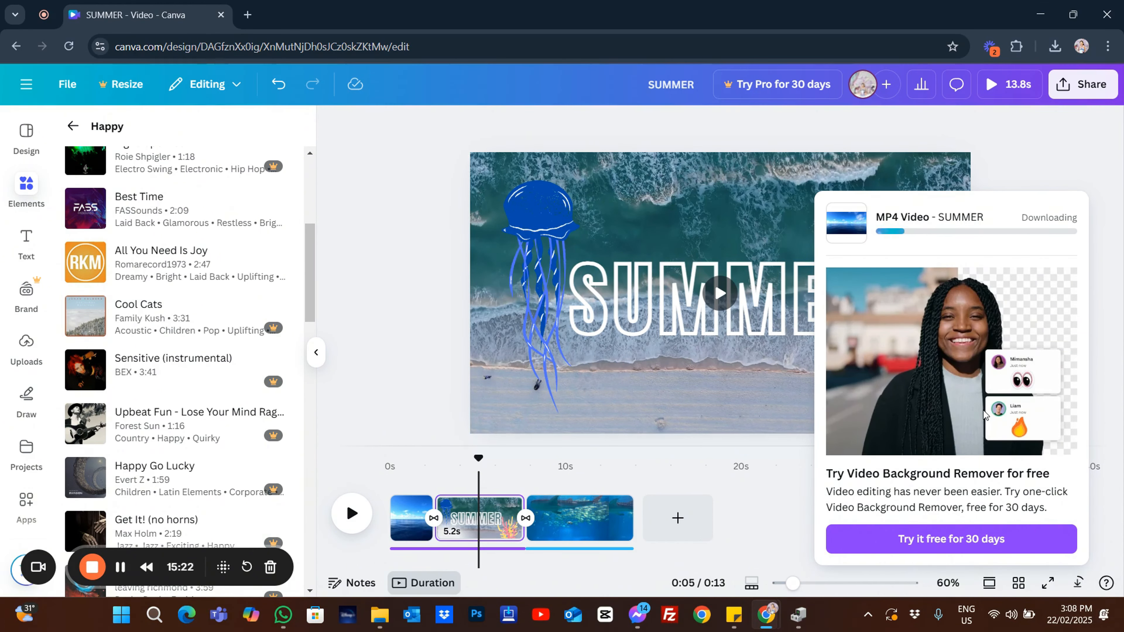